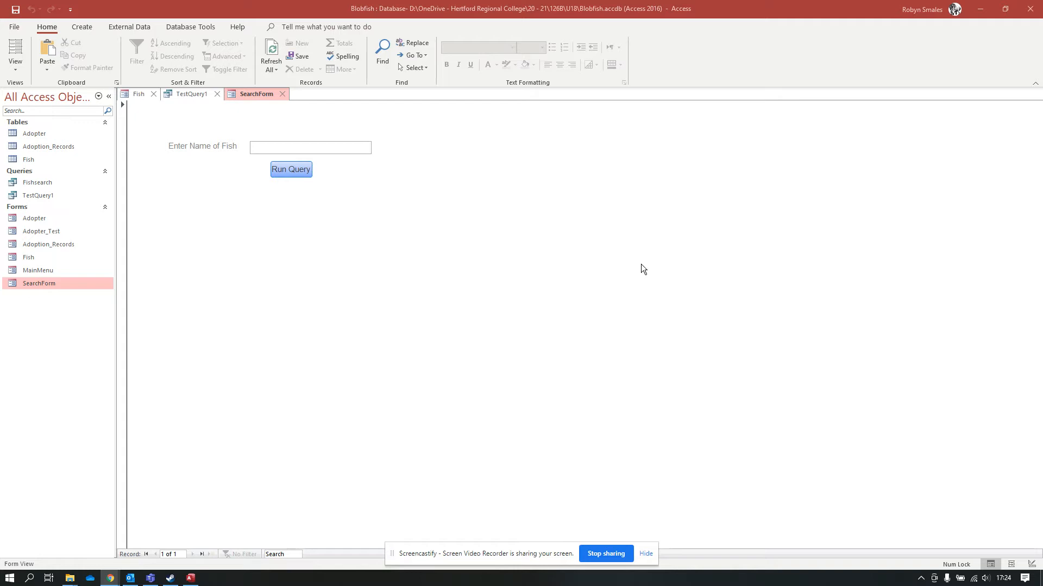
Close the TestQuery1 and Fish objects and open SearchForm in Design View
{"action": "left_click", "coordinate": [217, 93]}
{"action": "left_click", "coordinate": [153, 94]}
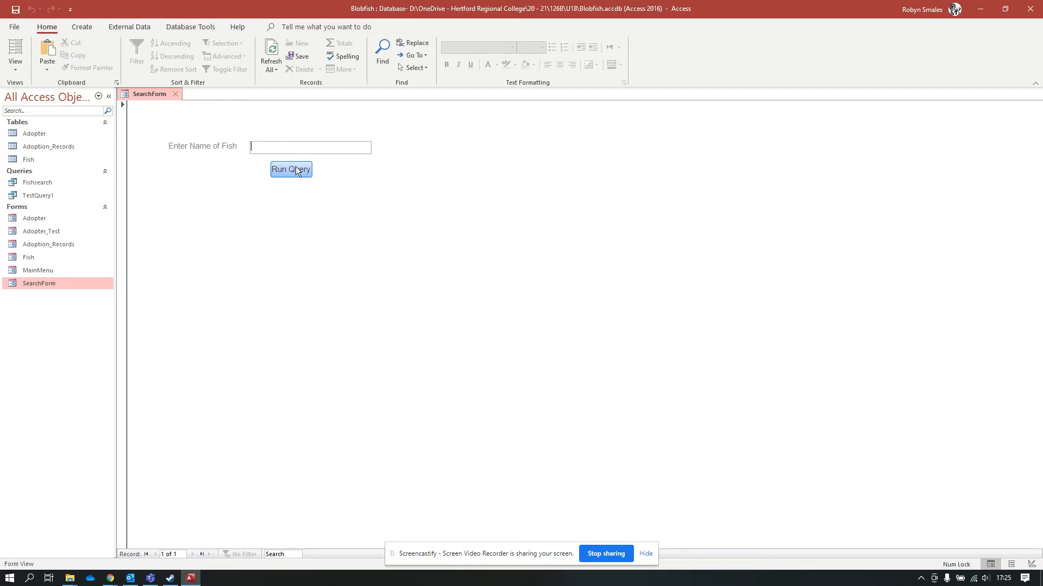
{"action": "left_click", "coordinate": [21, 65]}
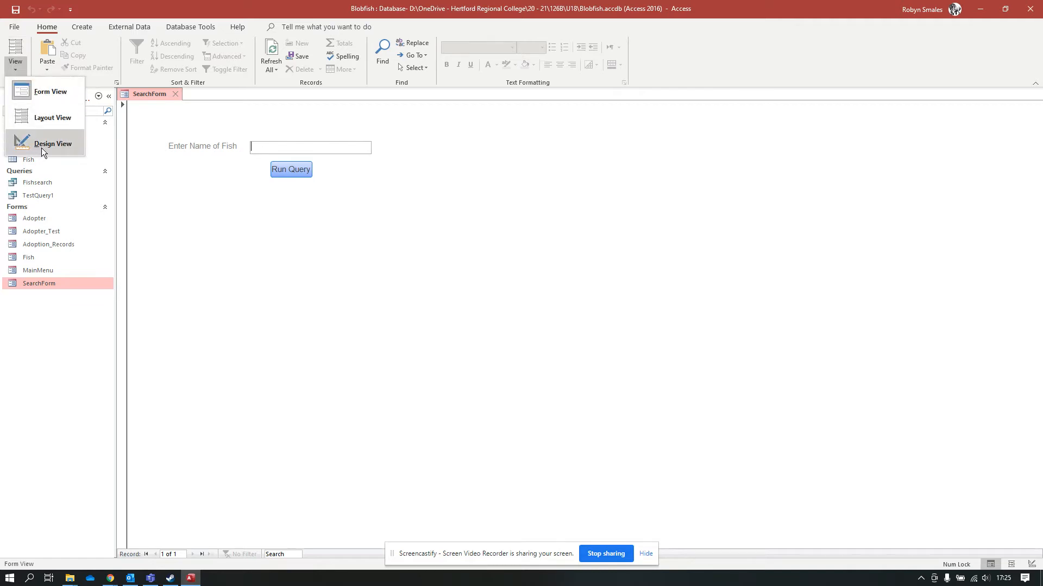
{"action": "left_click", "coordinate": [43, 146]}
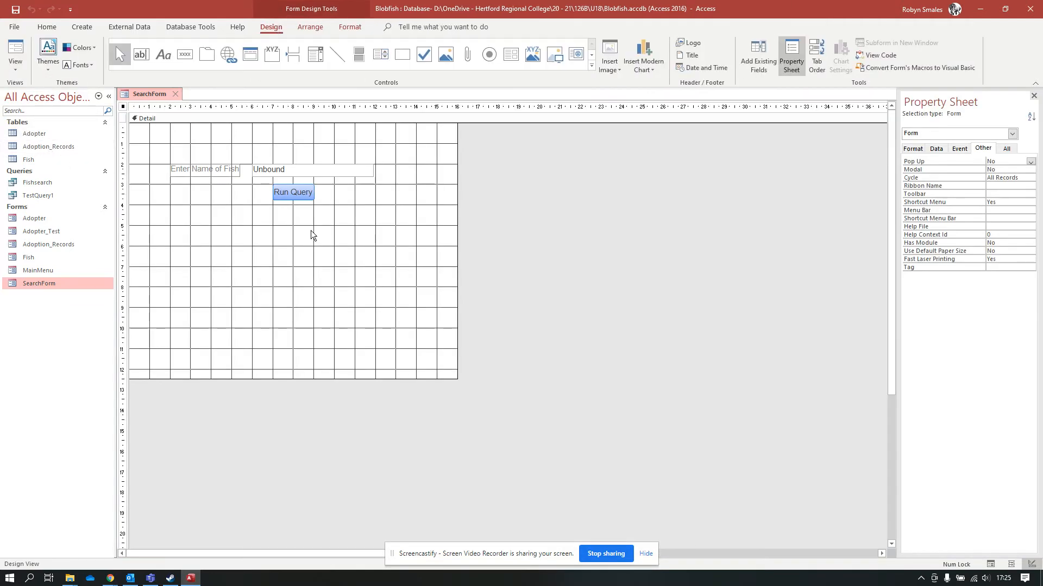
Move the Run Query button down the form to leave room beneath the fish name text box
{"action": "left_click", "coordinate": [297, 195]}
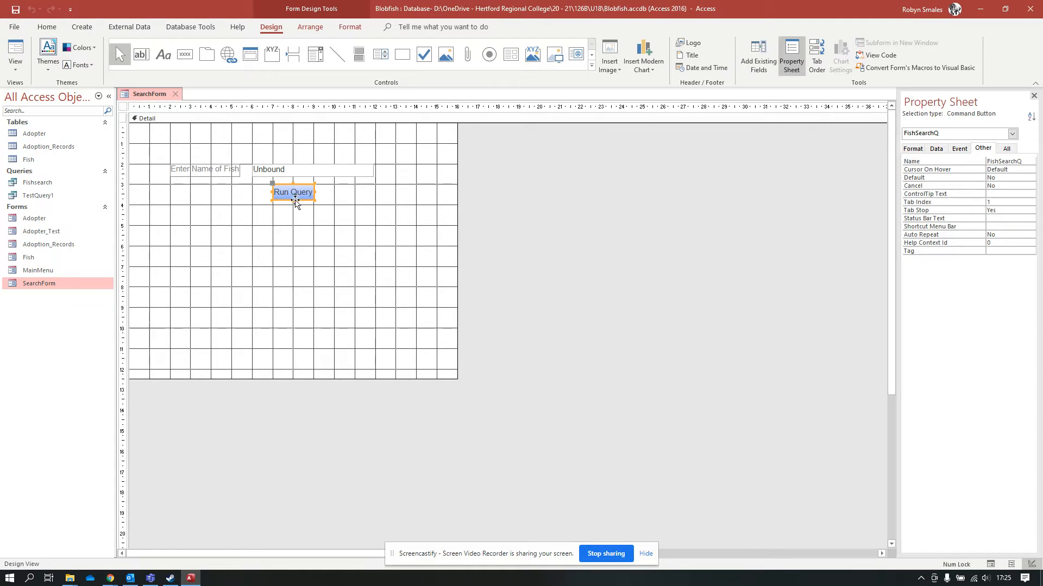
{"action": "left_click", "coordinate": [302, 198]}
{"action": "left_click", "coordinate": [303, 223]}
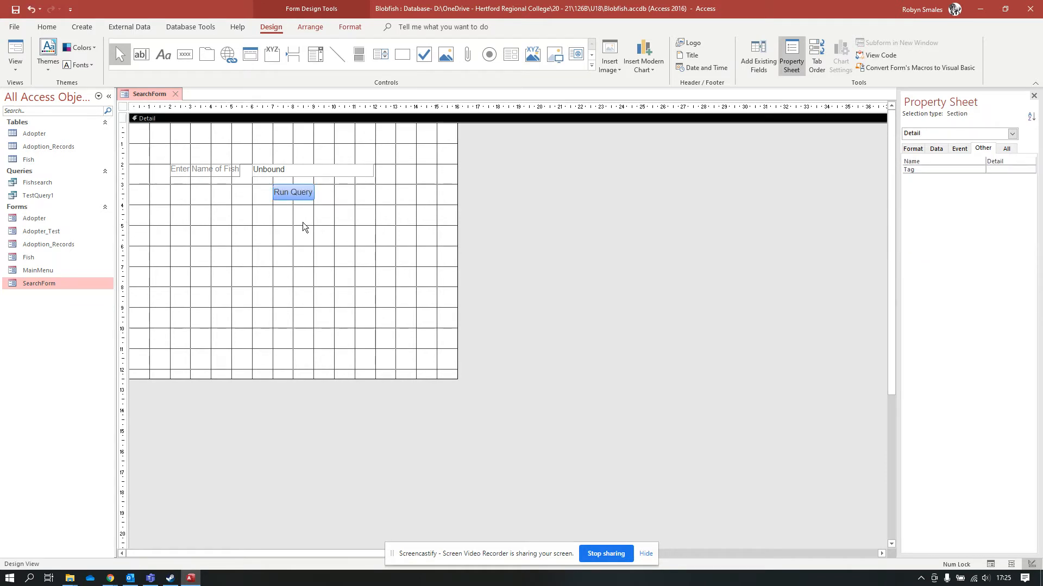
{"action": "left_click_drag", "start_coordinate": [298, 196], "coordinate": [278, 237]}
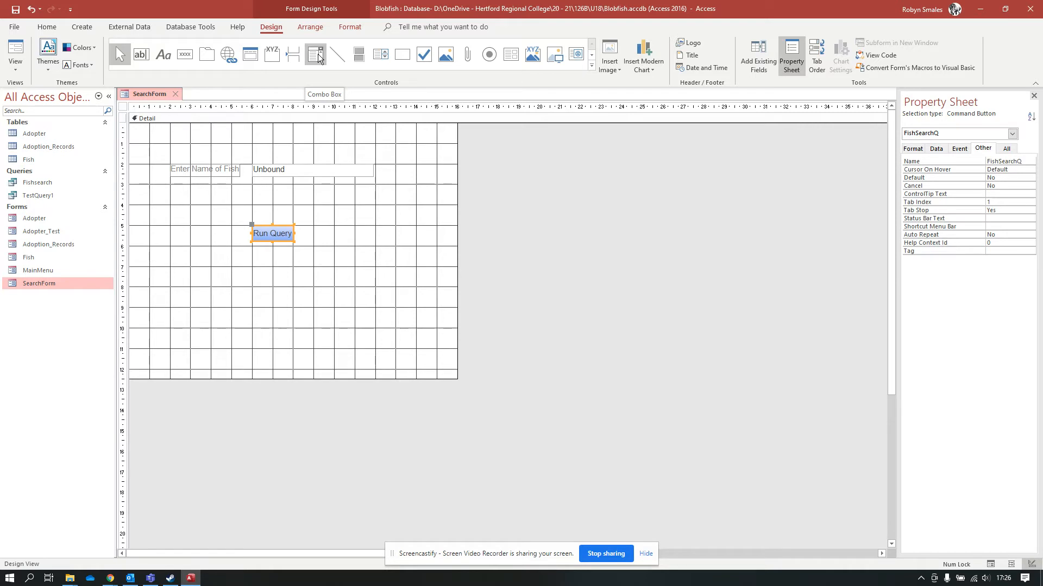
Draw a combo box about 6 cm wide directly beneath the fish name text box
{"action": "left_click", "coordinate": [318, 53]}
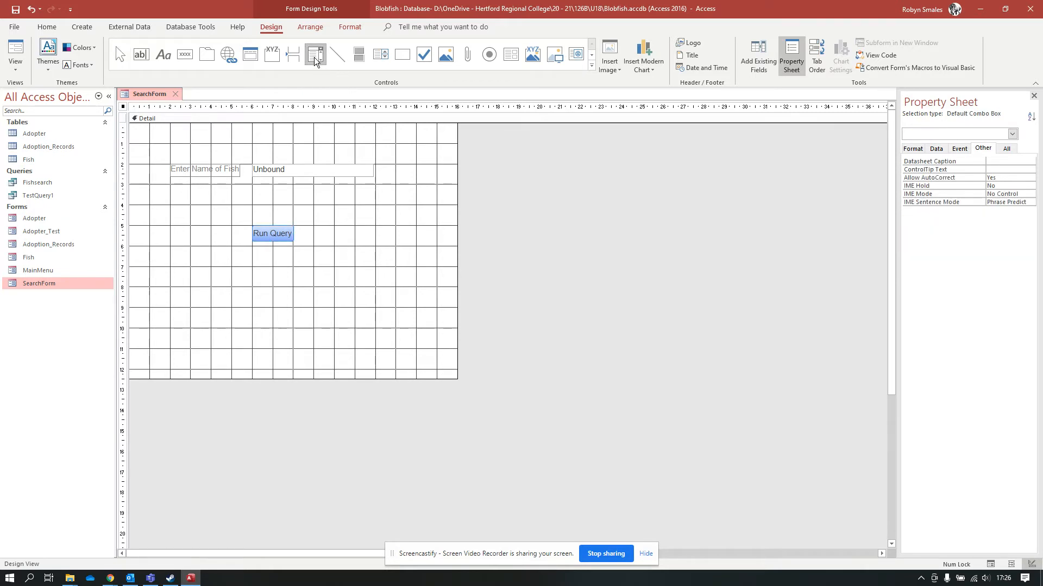
{"action": "left_click", "coordinate": [378, 60]}
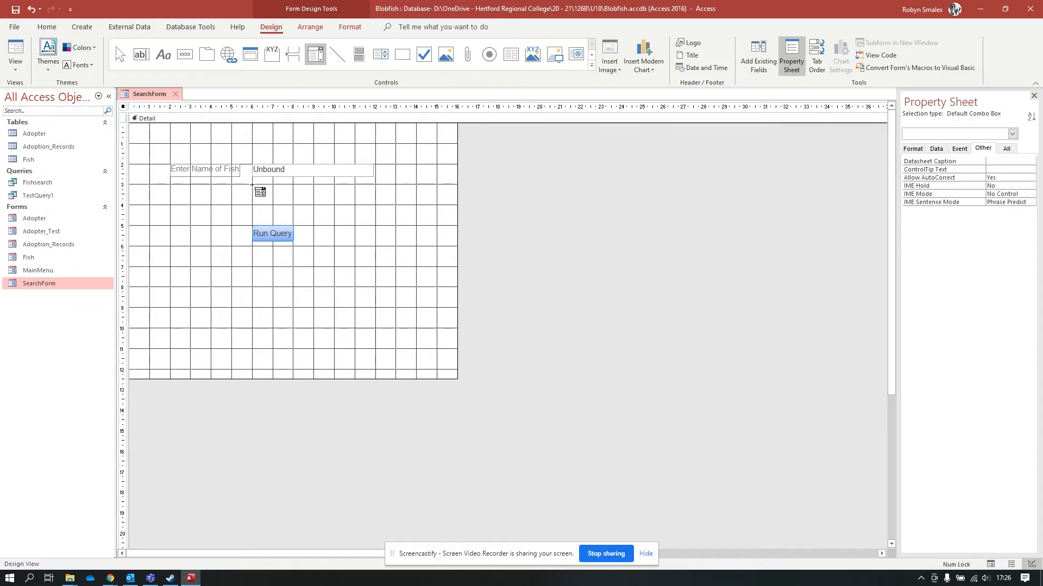
{"action": "left_click_drag", "start_coordinate": [252, 184], "coordinate": [376, 201]}
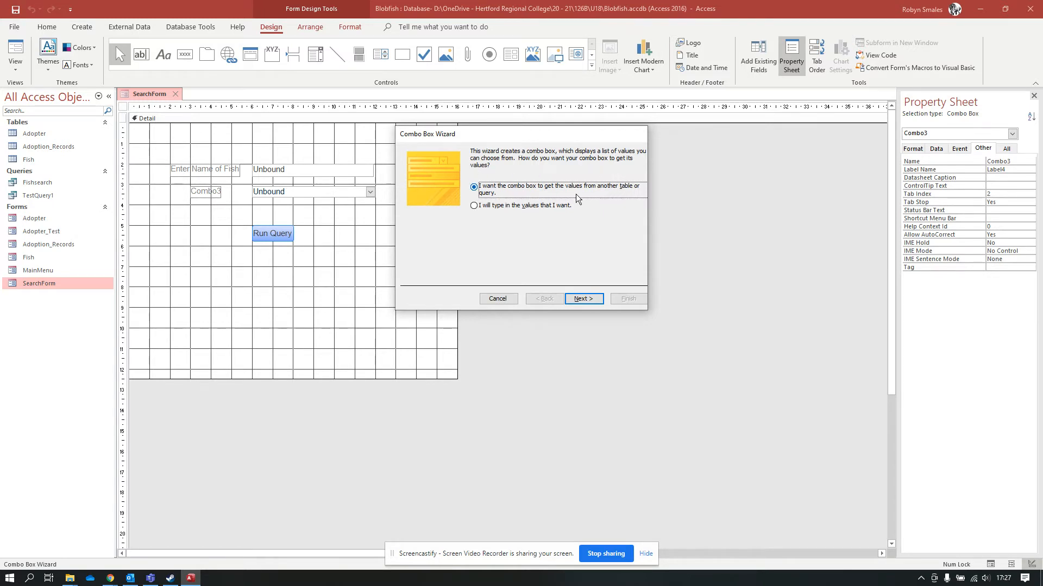
Choose to enter the combo box values manually and list F, M and O in a single column
{"action": "left_click", "coordinate": [489, 210]}
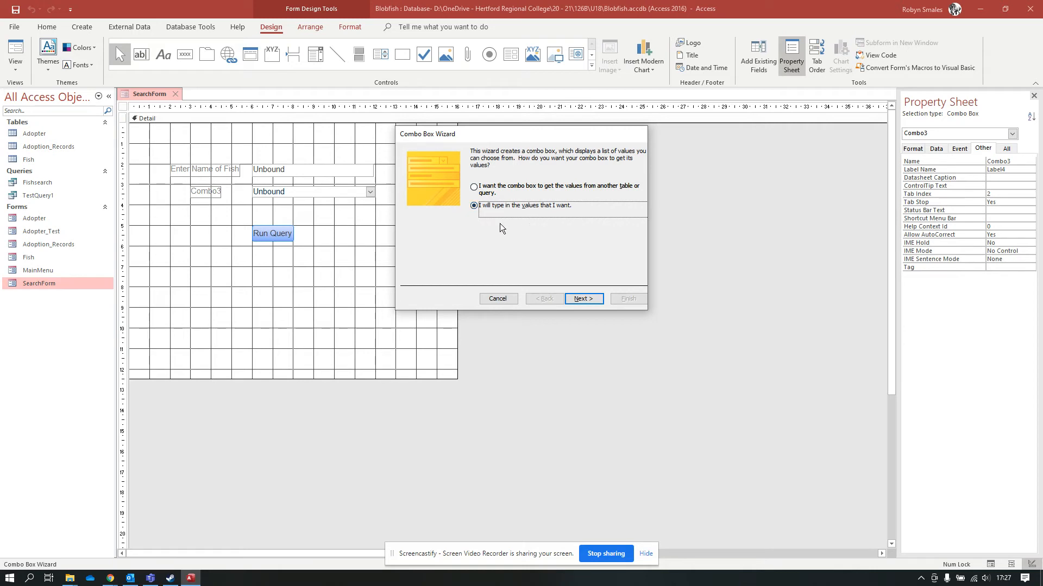
{"action": "left_click", "coordinate": [582, 299]}
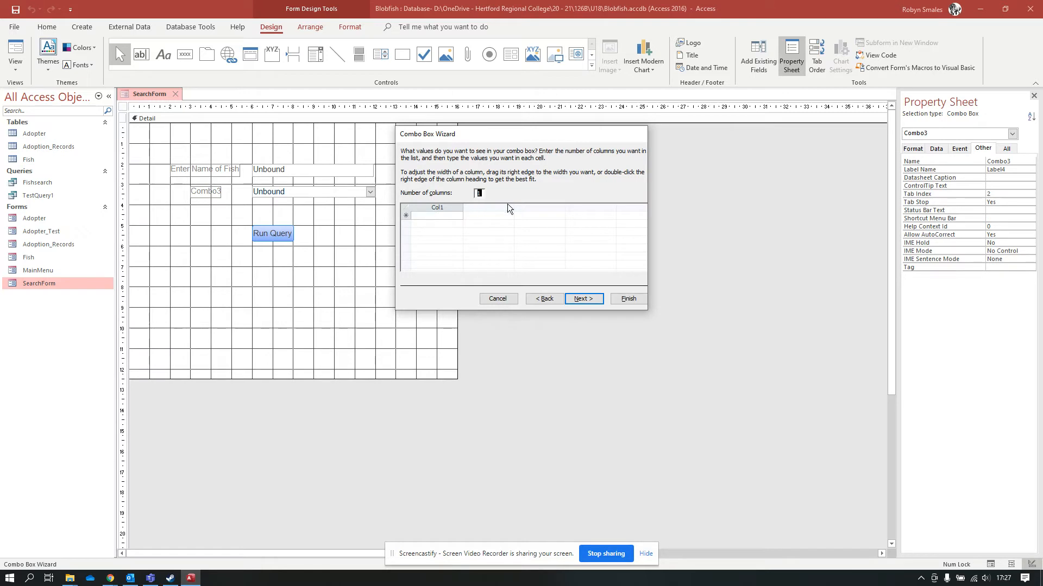
{"action": "left_click", "coordinate": [447, 217]}
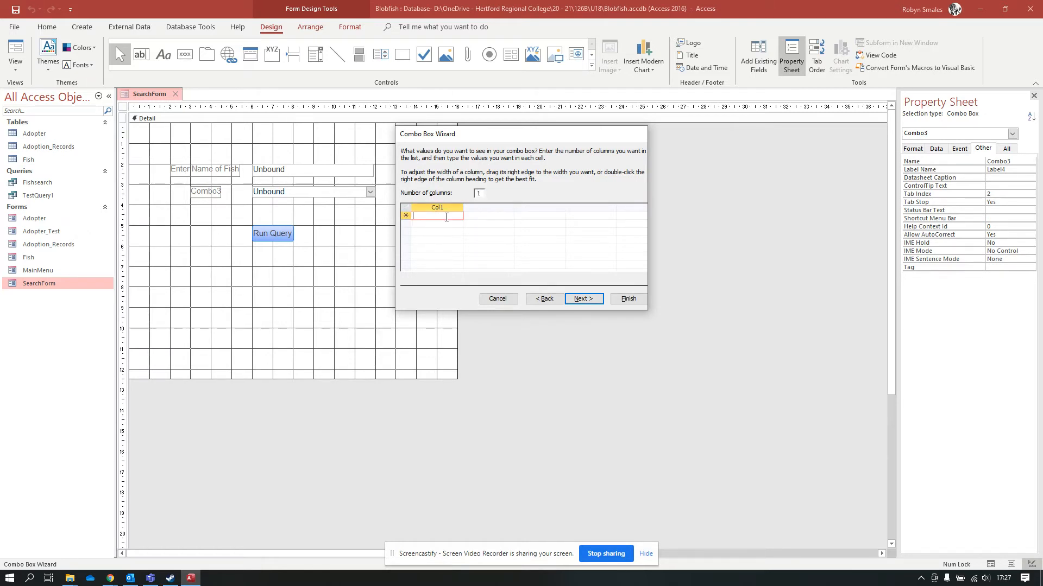
{"action": "type", "text": "F"}
{"action": "key", "text": "Return"}
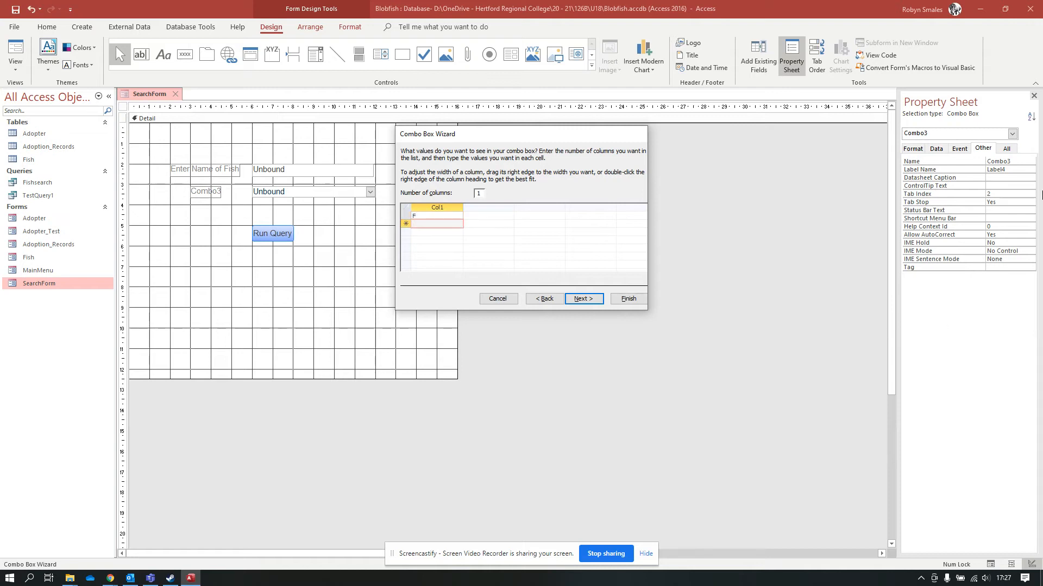
{"action": "type", "text": "M"}
{"action": "key", "text": "Return"}
{"action": "type", "text": "O"}
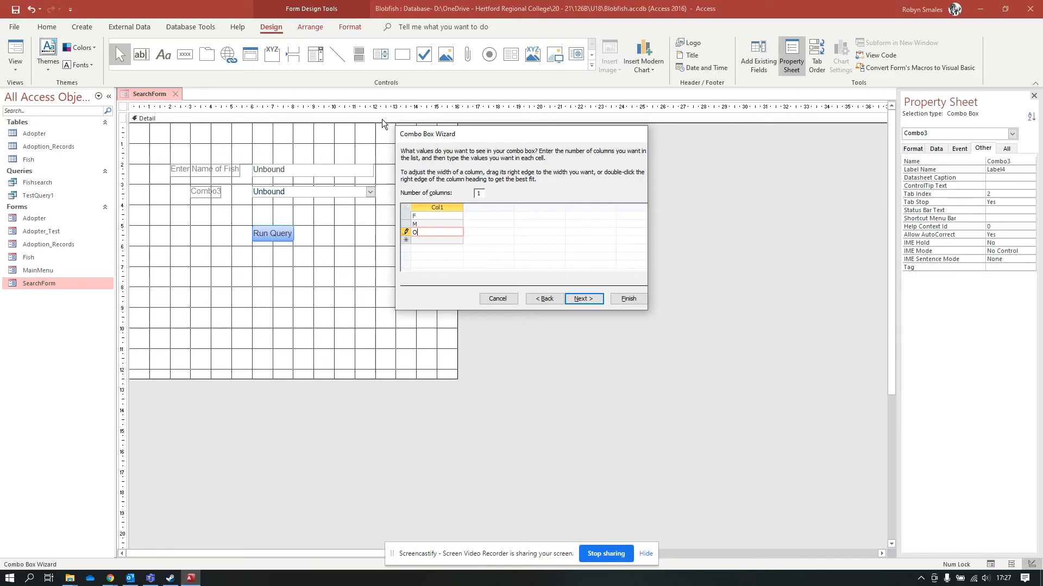
{"action": "left_click", "coordinate": [584, 300]}
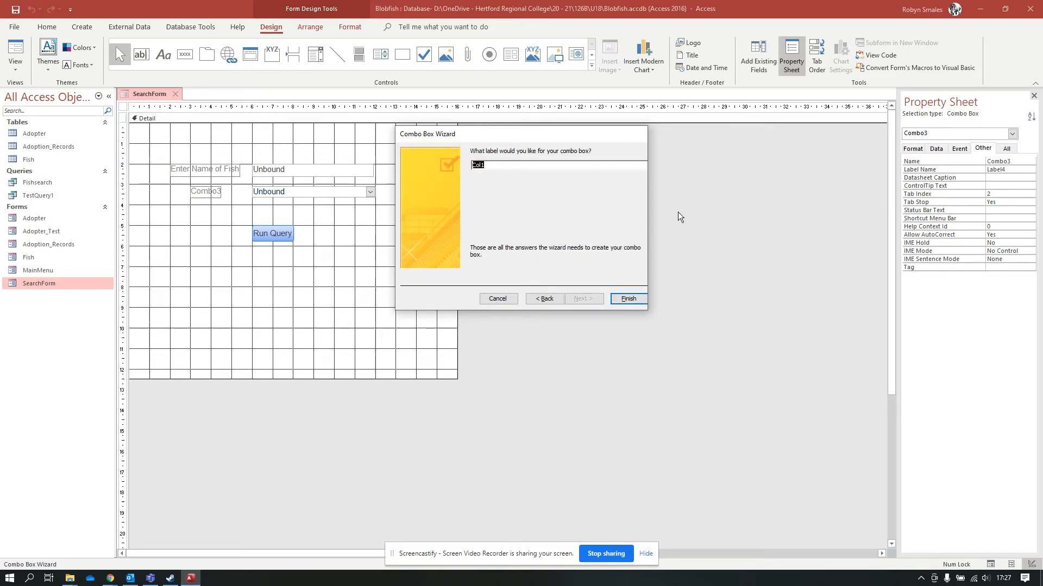
Label the combo box "Select Gender:" and finish the Combo Box Wizard
{"action": "type", "text": "Fish"}
{"action": "type", "text": "_Gender"}
{"action": "key", "text": "BackSpace"}
{"action": "key", "text": "BackSpace"}
{"action": "key", "text": "BackSpace"}
{"action": "key", "text": "BackSpace"}
{"action": "key", "text": "BackSpace"}
{"action": "key", "text": "BackSpace"}
{"action": "key", "text": "BackSpace"}
{"action": "key", "text": "BackSpace"}
{"action": "key", "text": "BackSpace"}
{"action": "type", "text": "Select Gender:"}
{"action": "left_click", "coordinate": [628, 299]}
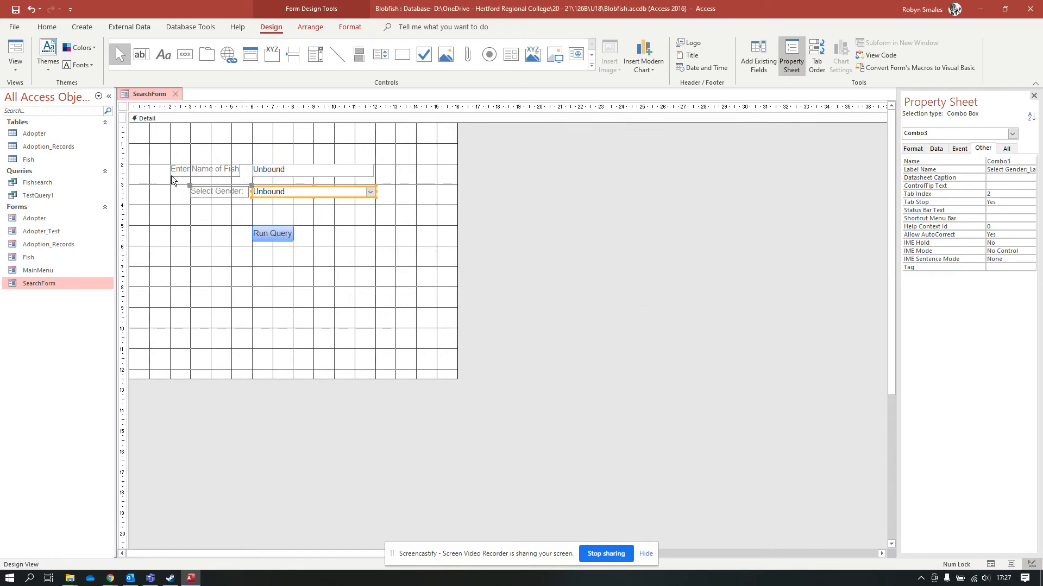
Align the Select Gender label and combo box with the Enter Name of Fish label and text box above them
{"action": "left_click", "coordinate": [208, 197]}
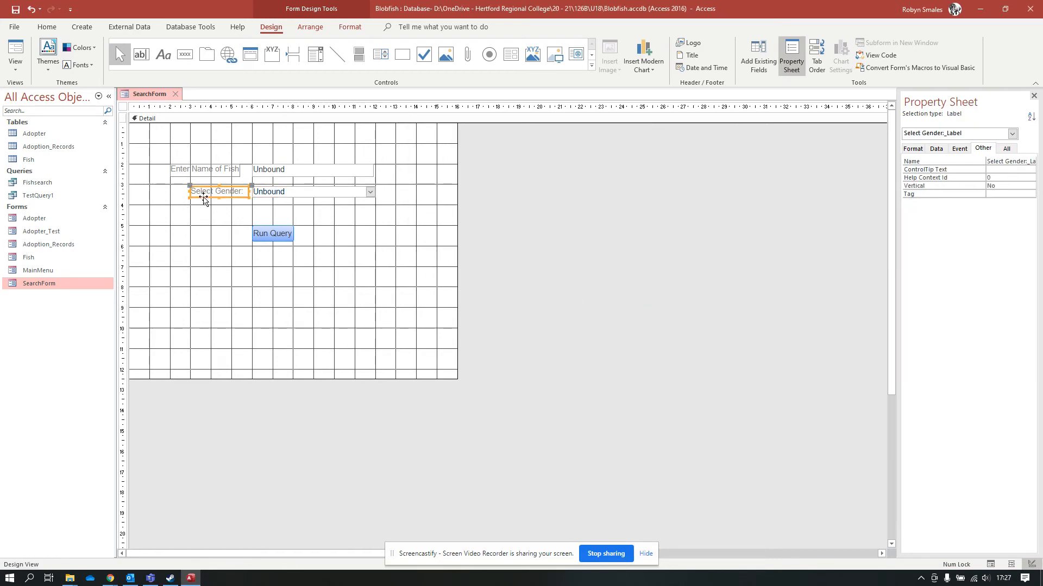
{"action": "left_click_drag", "start_coordinate": [199, 200], "coordinate": [184, 197]}
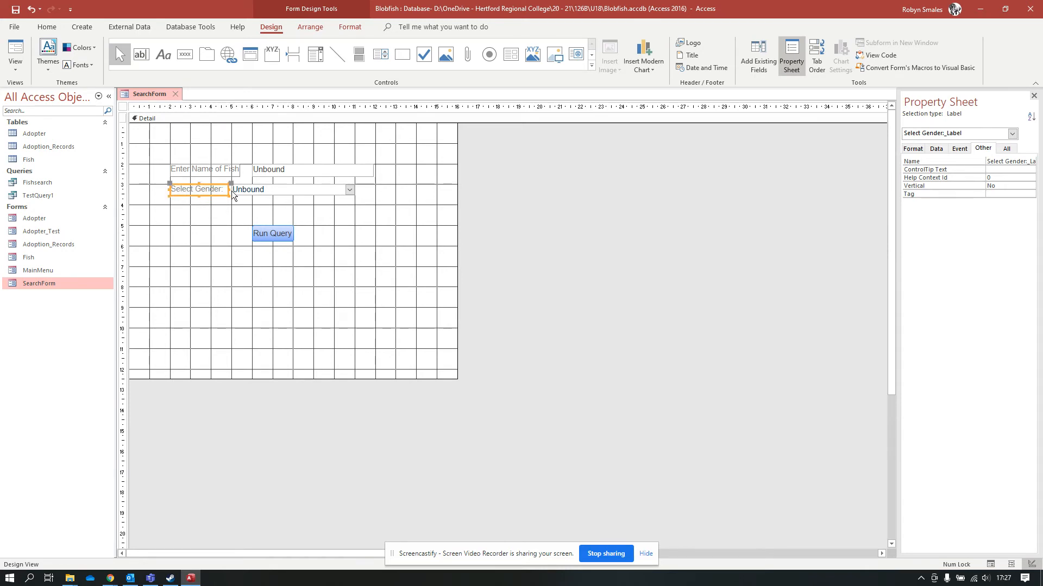
{"action": "left_click_drag", "start_coordinate": [280, 191], "coordinate": [298, 193]}
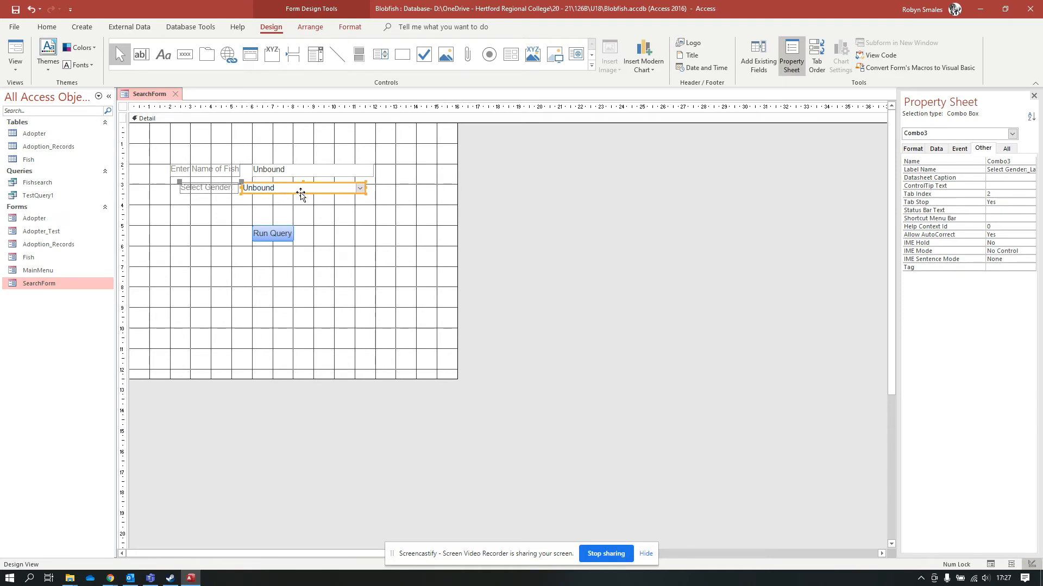
{"action": "left_click", "coordinate": [227, 191]}
{"action": "left_click_drag", "start_coordinate": [226, 192], "coordinate": [215, 196]}
{"action": "left_click", "coordinate": [268, 191]}
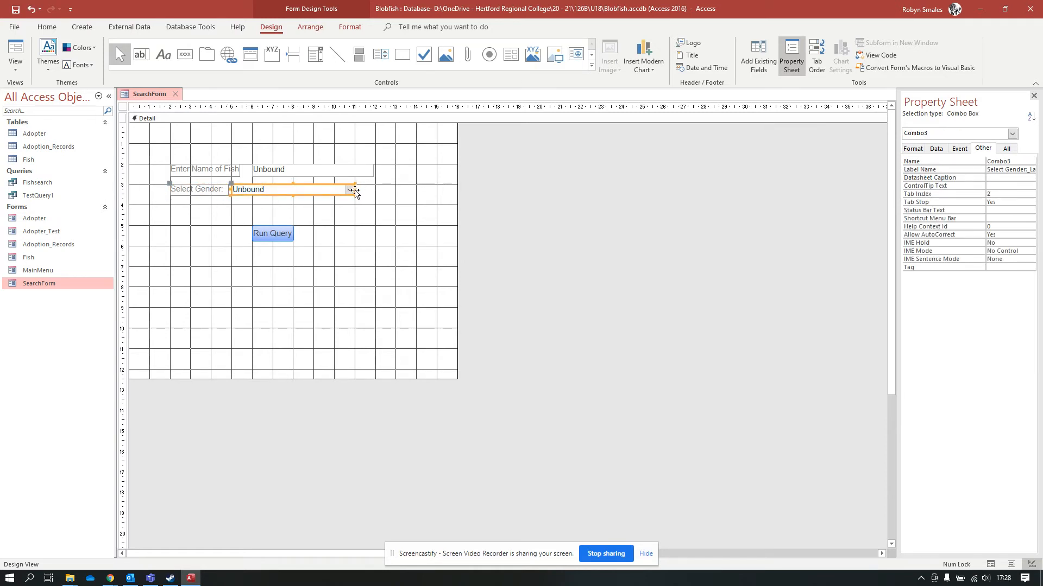
{"action": "left_click_drag", "start_coordinate": [354, 189], "coordinate": [373, 189]}
{"action": "left_click", "coordinate": [232, 189]}
{"action": "left_click_drag", "start_coordinate": [232, 189], "coordinate": [251, 189]}
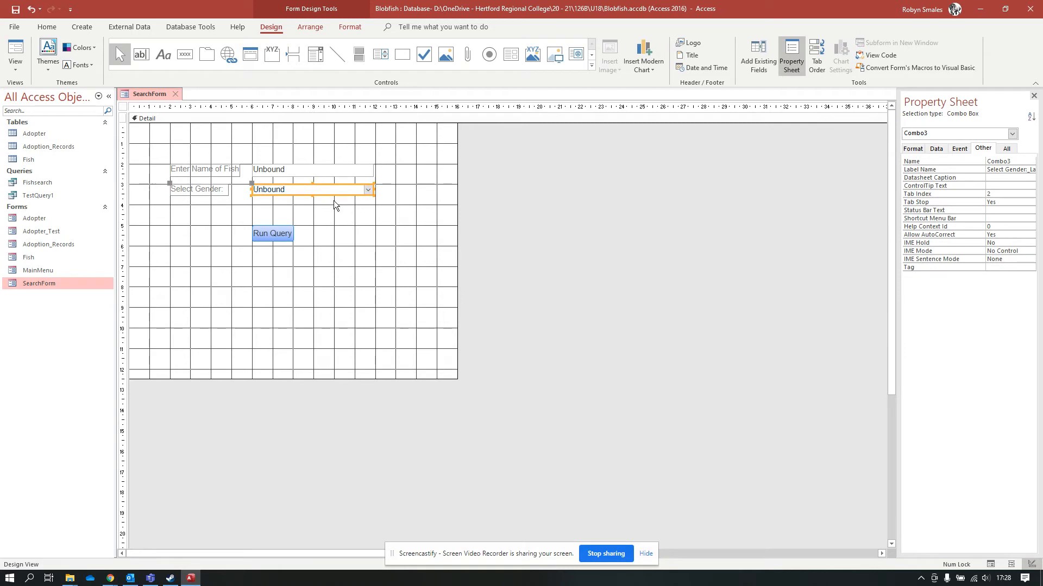
{"action": "left_click", "coordinate": [382, 280]}
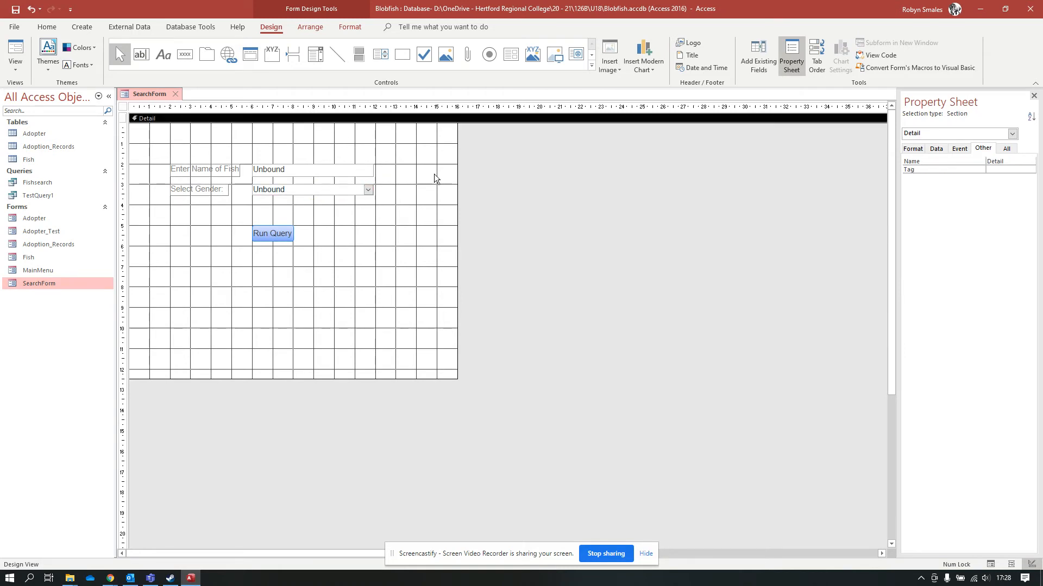
Rename the gender combo box as Select_Gender and save the form
{"action": "left_click", "coordinate": [293, 189]}
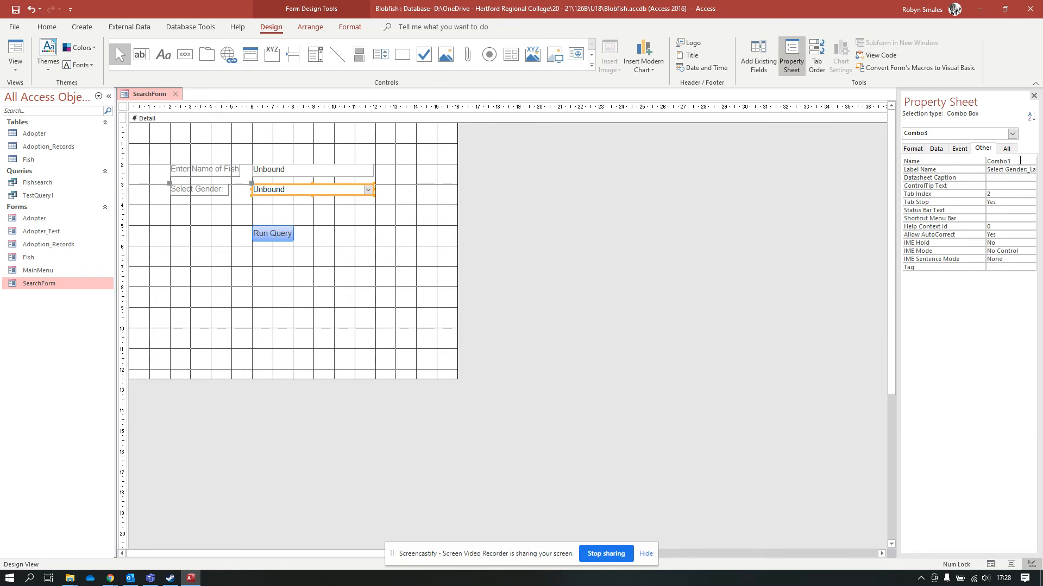
{"action": "double_click", "coordinate": [1020, 161]}
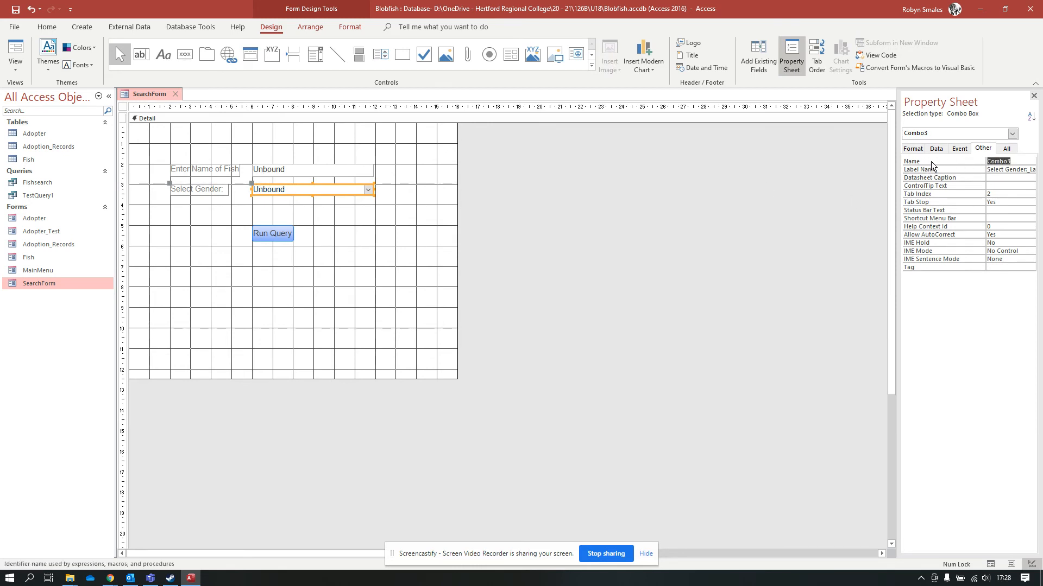
{"action": "type", "text": "Select_Gender"}
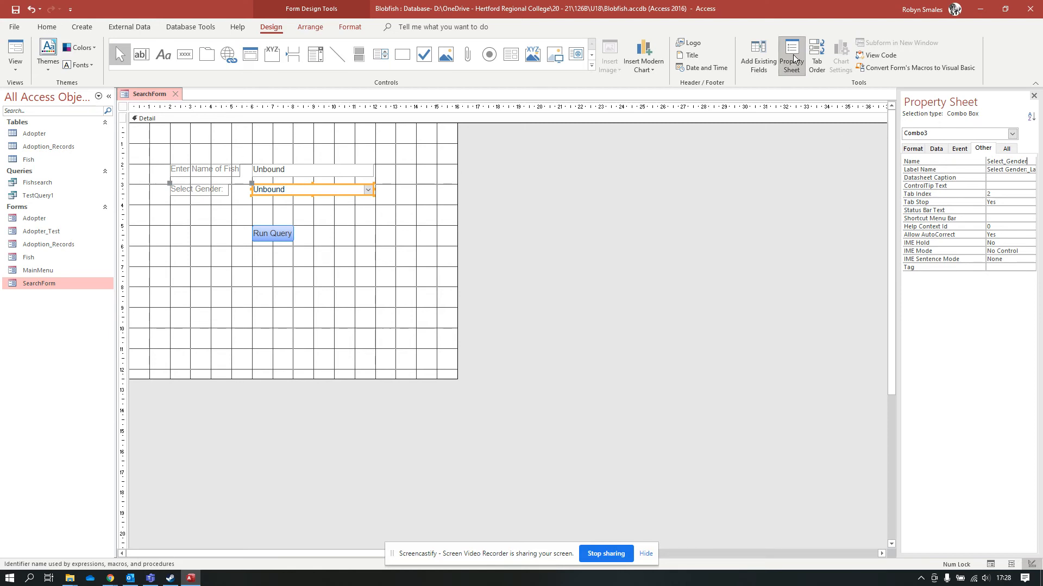
{"action": "key", "text": "ctrl+s"}
Switch SearchForm to Form View and check the options in the Select Gender drop-down
{"action": "left_click", "coordinate": [15, 49]}
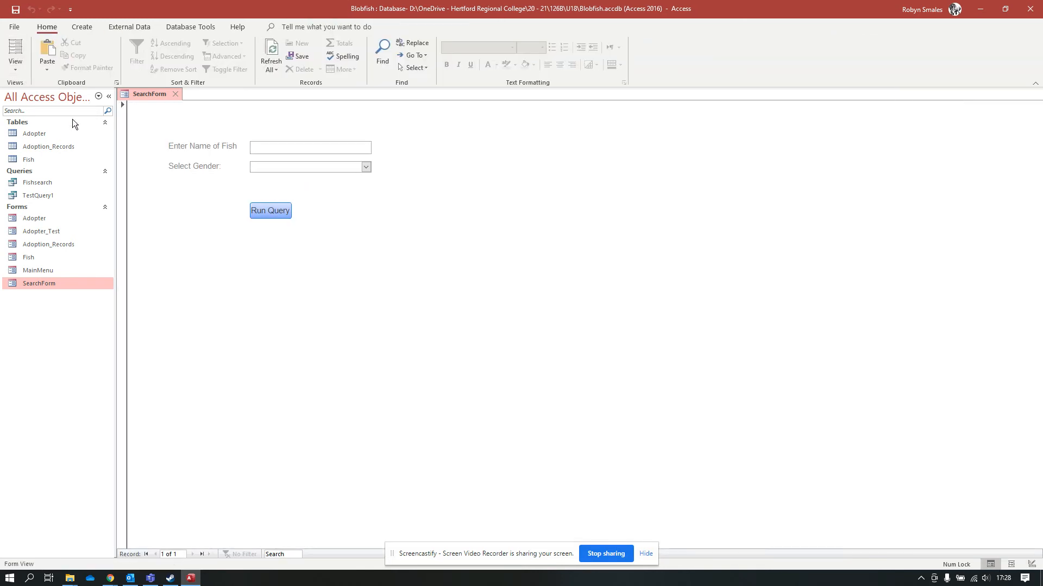
{"action": "left_click", "coordinate": [366, 167]}
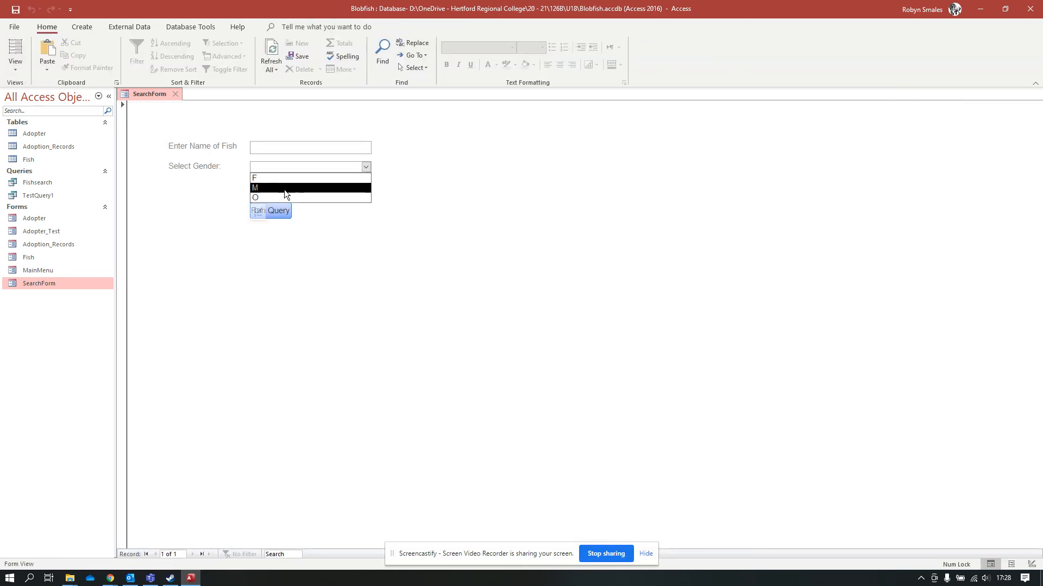
{"action": "left_click", "coordinate": [520, 265]}
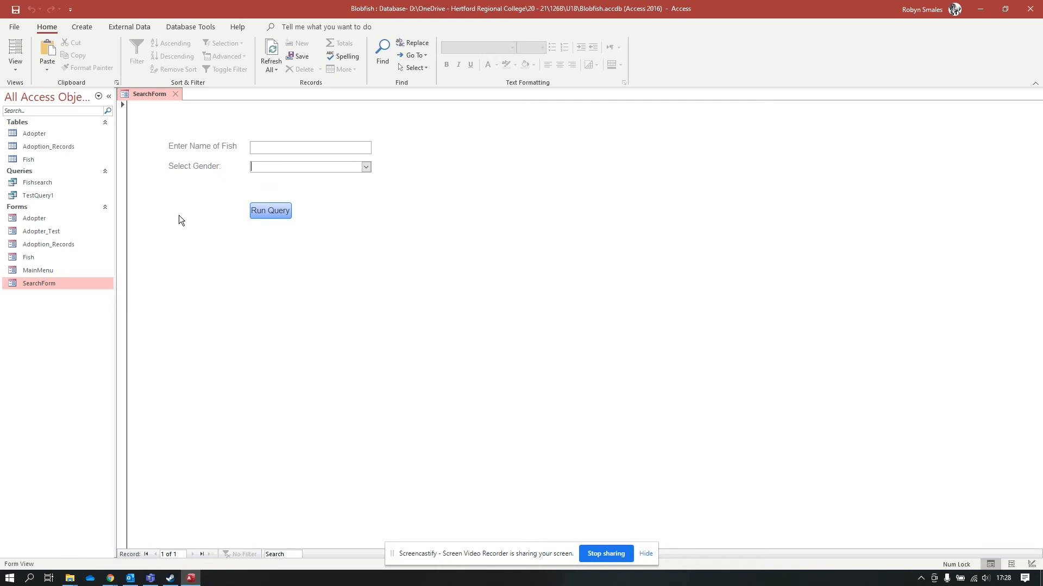
Open the Fishsearch query in Design View and widen the Fish_Name and Fish_Gender columns
{"action": "right_click", "coordinate": [44, 182]}
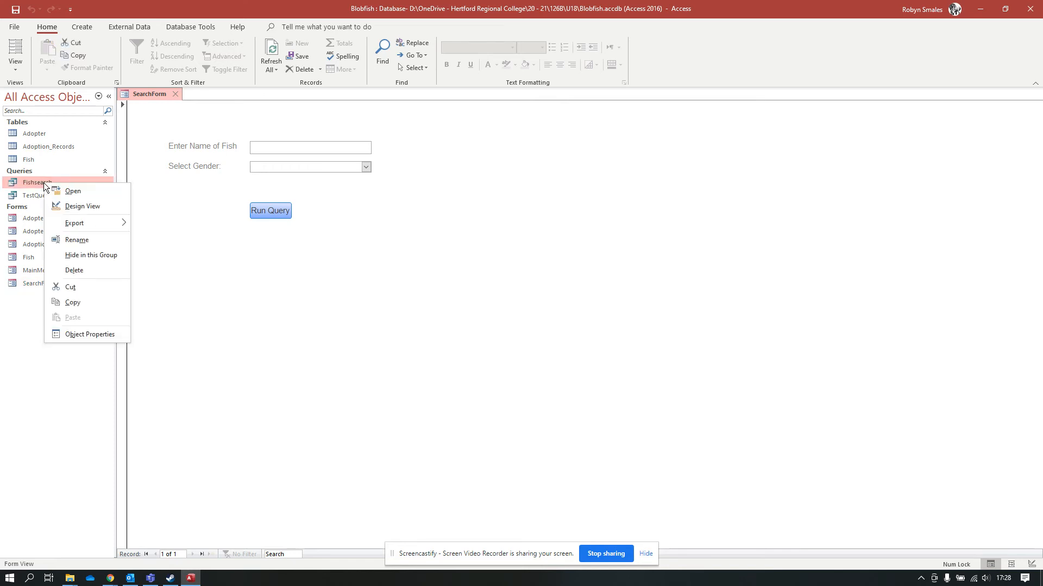
{"action": "left_click", "coordinate": [79, 207]}
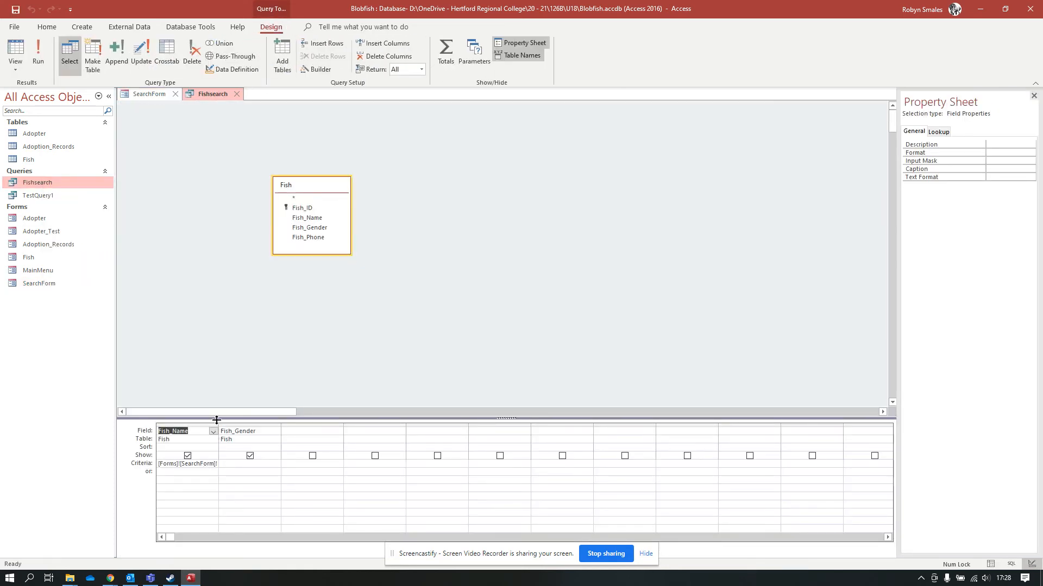
{"action": "left_click_drag", "start_coordinate": [218, 426], "coordinate": [270, 426]}
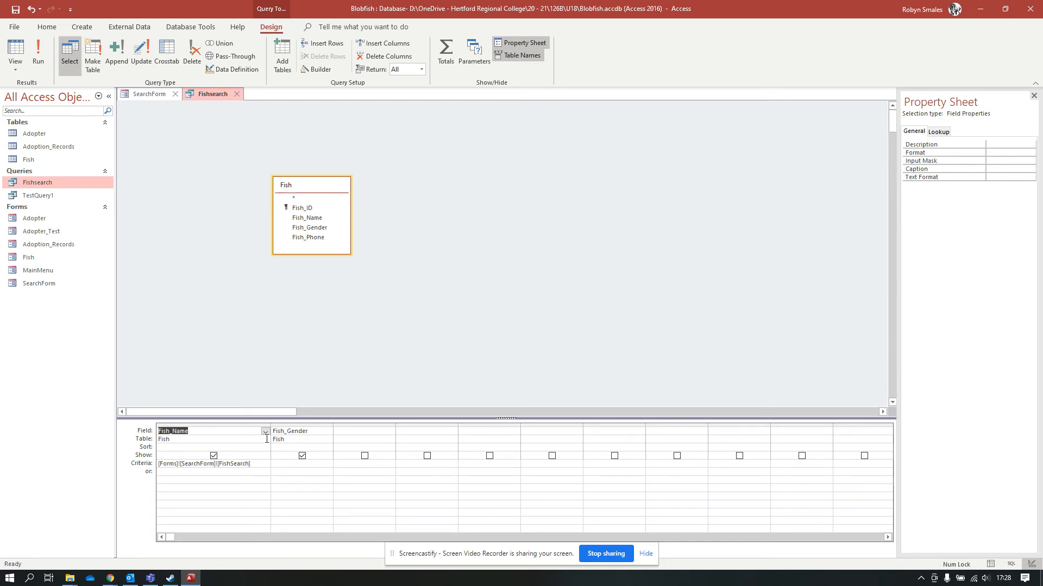
{"action": "left_click_drag", "start_coordinate": [334, 426], "coordinate": [381, 427]}
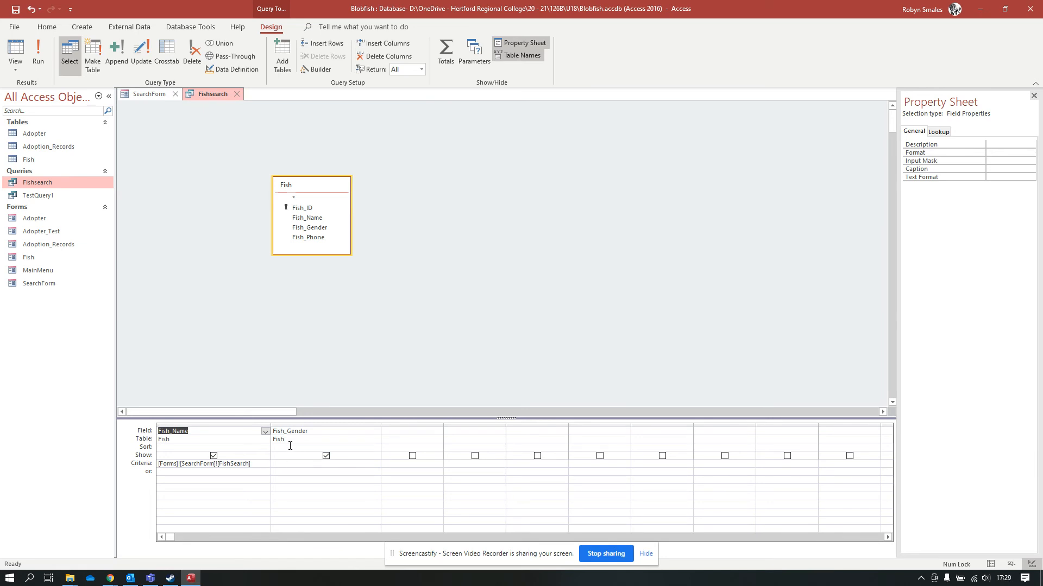
{"action": "left_click", "coordinate": [284, 465]}
{"action": "left_click", "coordinate": [252, 466]}
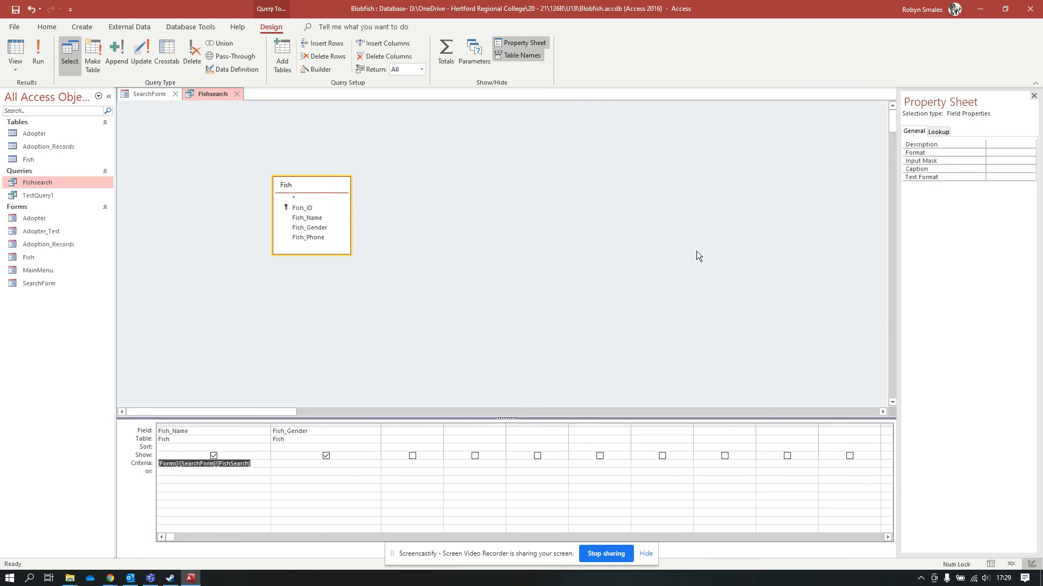
{"action": "left_click", "coordinate": [326, 465]}
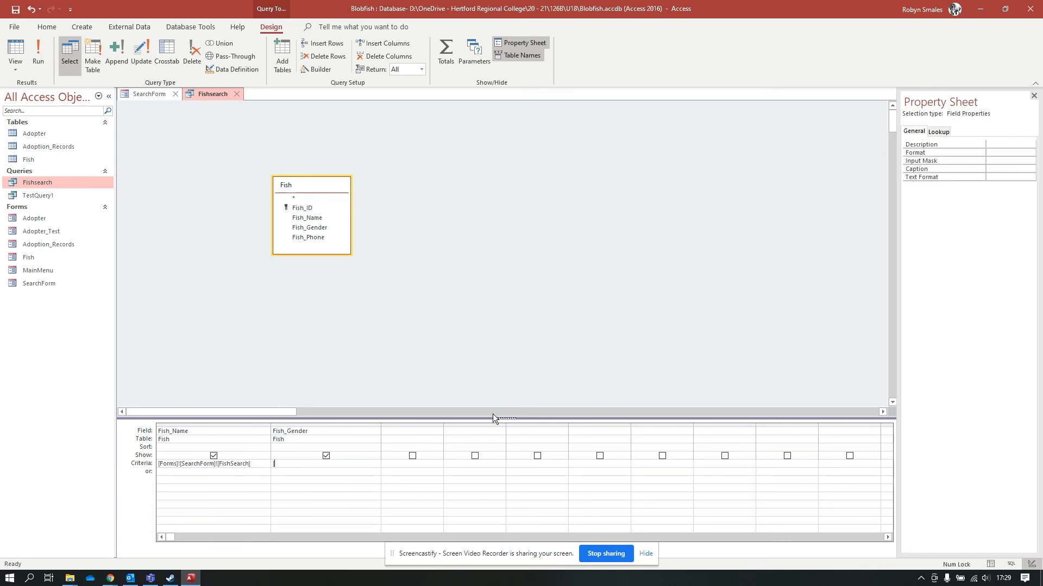
{"action": "type", "text": "[F"}
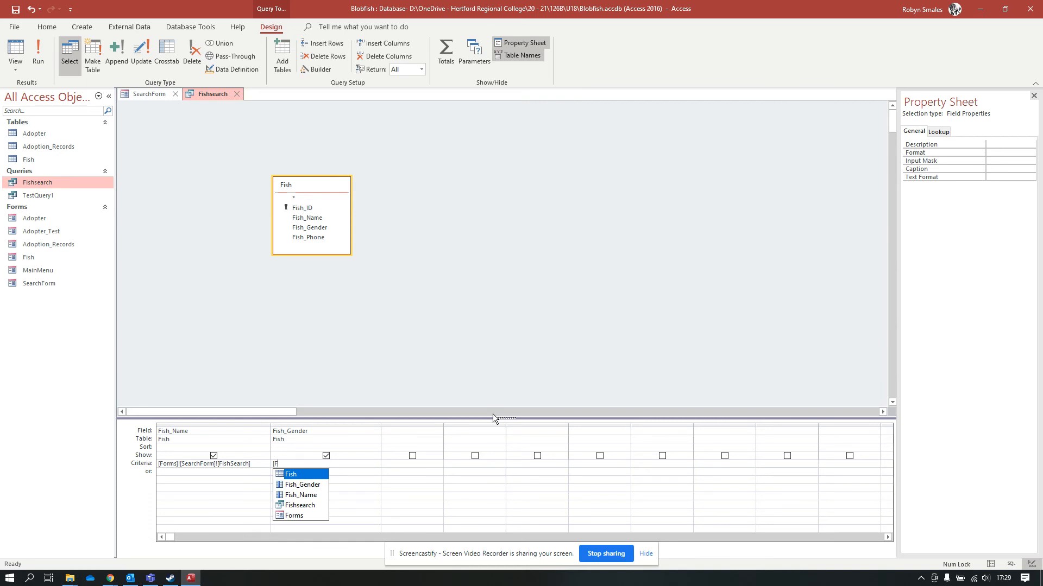
{"action": "double_click", "coordinate": [297, 519]}
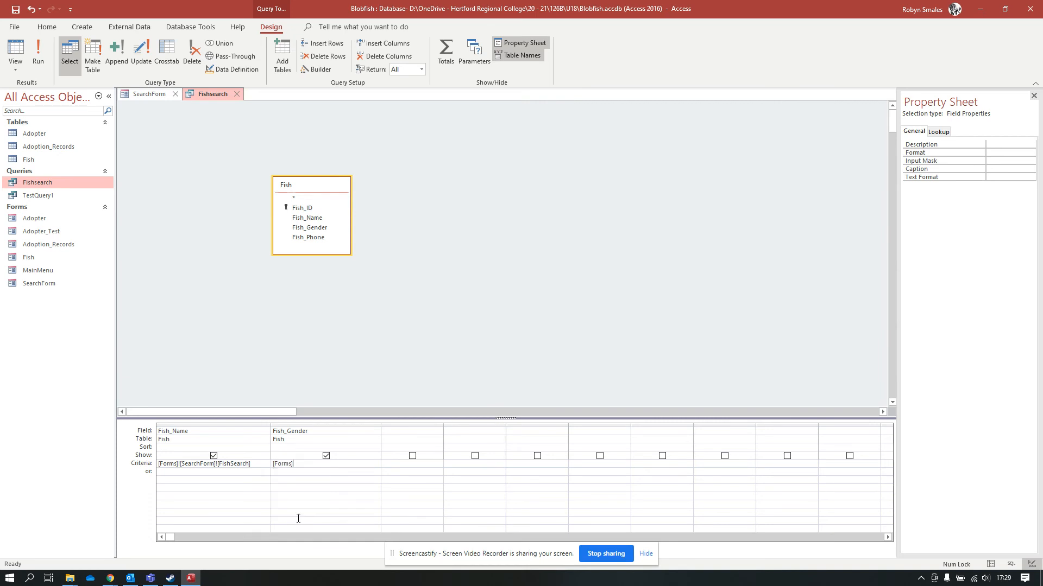
{"action": "type", "text": "!"}
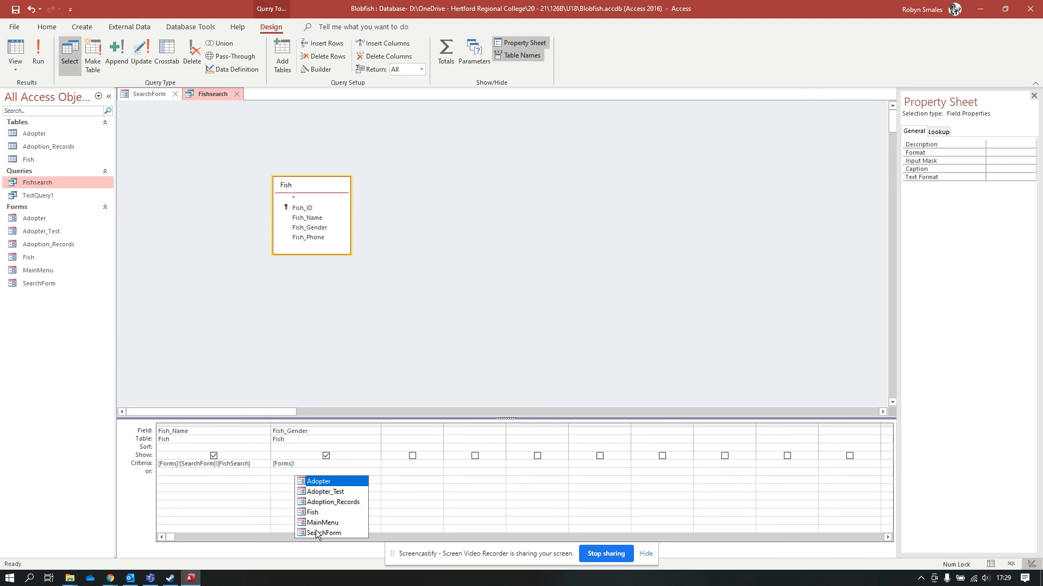
{"action": "left_click_drag", "start_coordinate": [309, 466], "coordinate": [257, 467]}
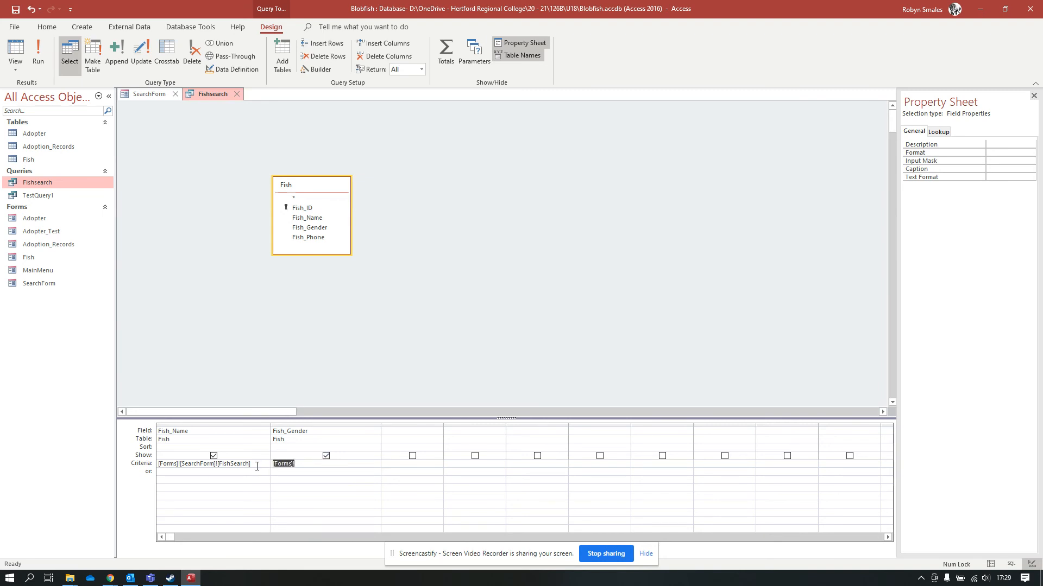
{"action": "key", "text": "BackSpace"}
Try to build the Fish_Gender criterion from SearchForm's Select_Gender control with the Expression Builder
{"action": "right_click", "coordinate": [286, 465]}
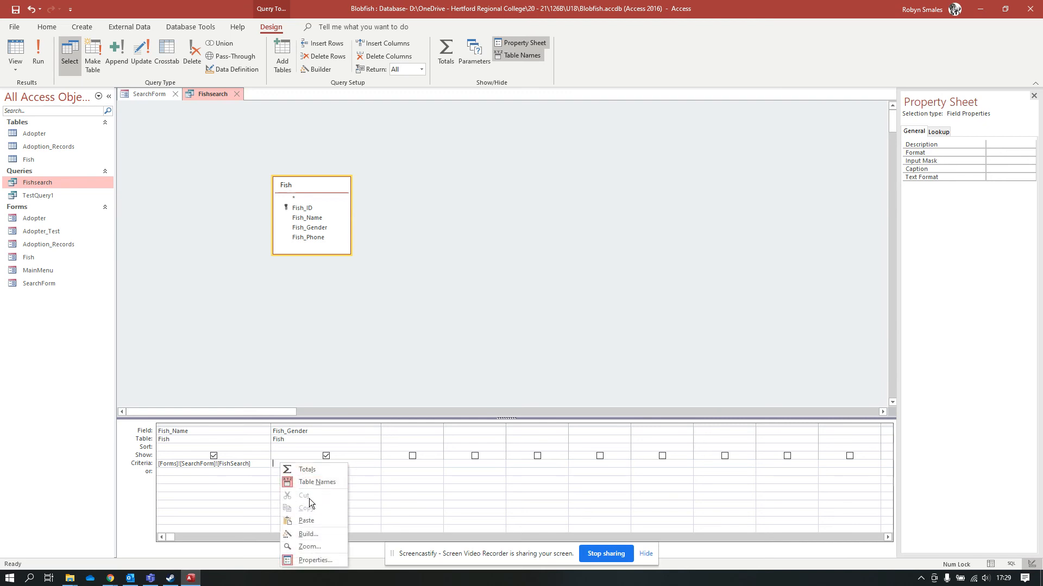
{"action": "left_click", "coordinate": [305, 535]}
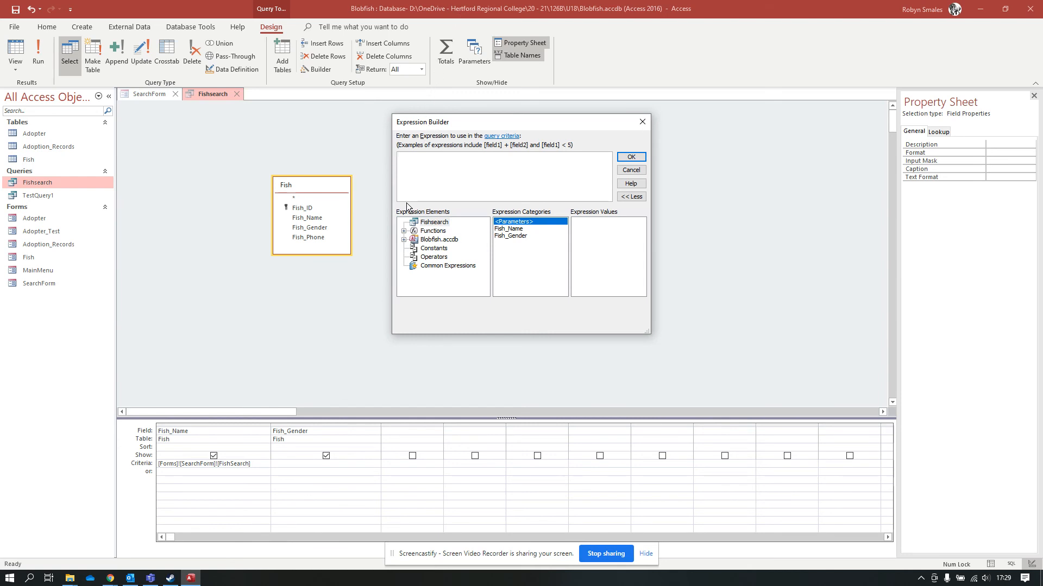
{"action": "left_click", "coordinate": [404, 239]}
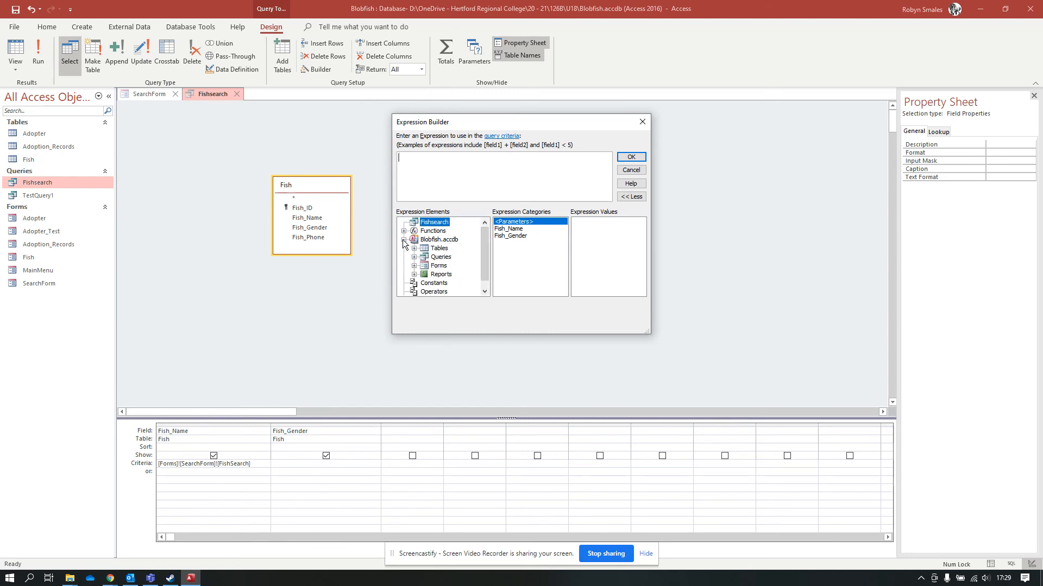
{"action": "left_click", "coordinate": [415, 265]}
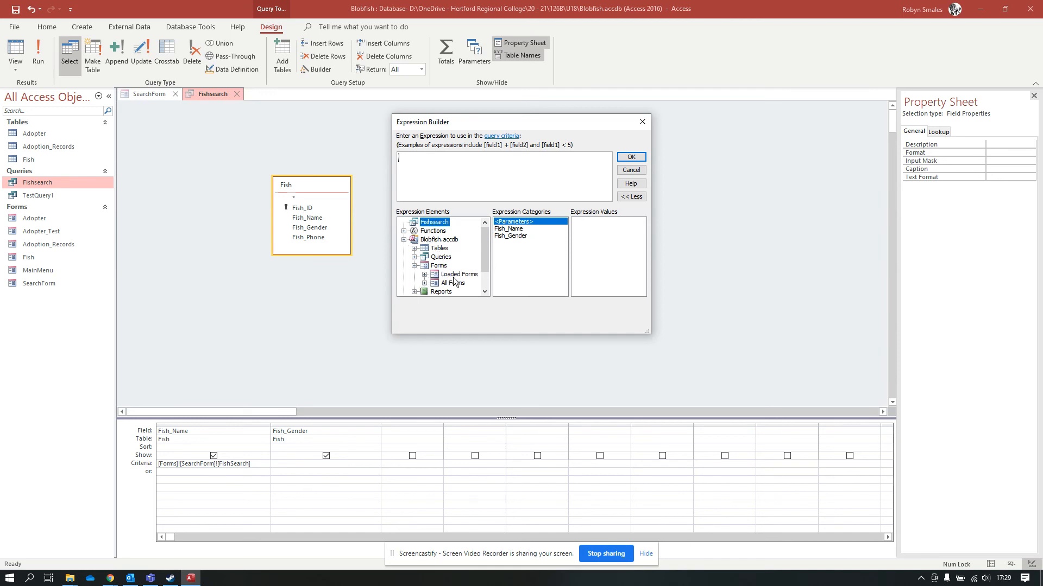
{"action": "left_click", "coordinate": [425, 283]}
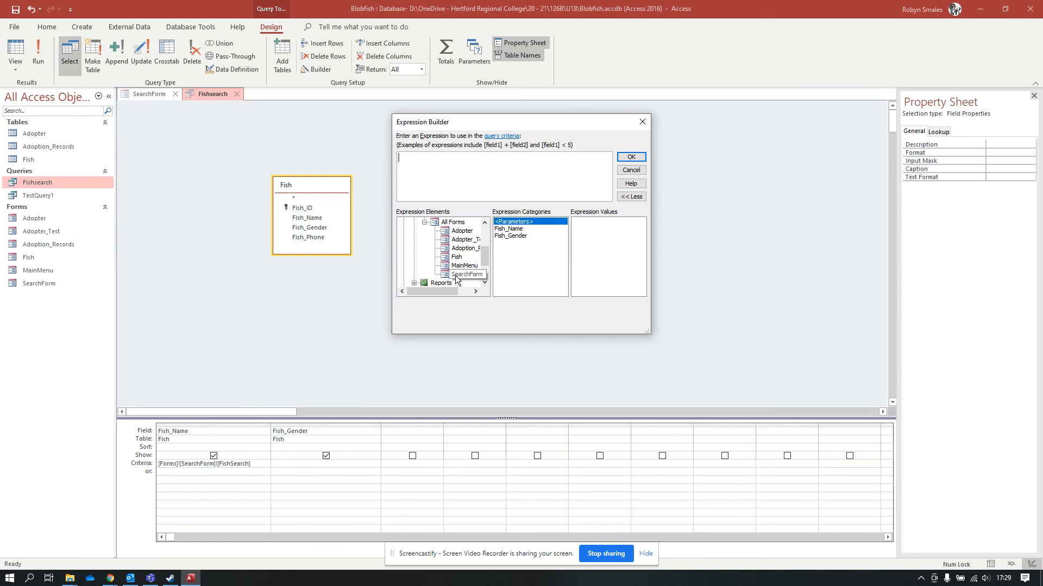
{"action": "left_click", "coordinate": [457, 276]}
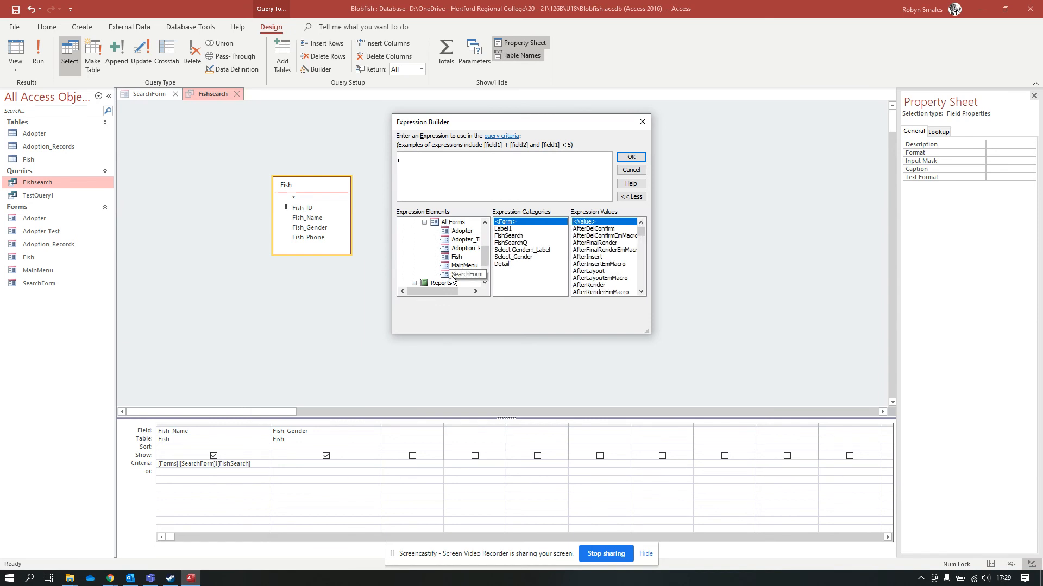
{"action": "left_click", "coordinate": [523, 258]}
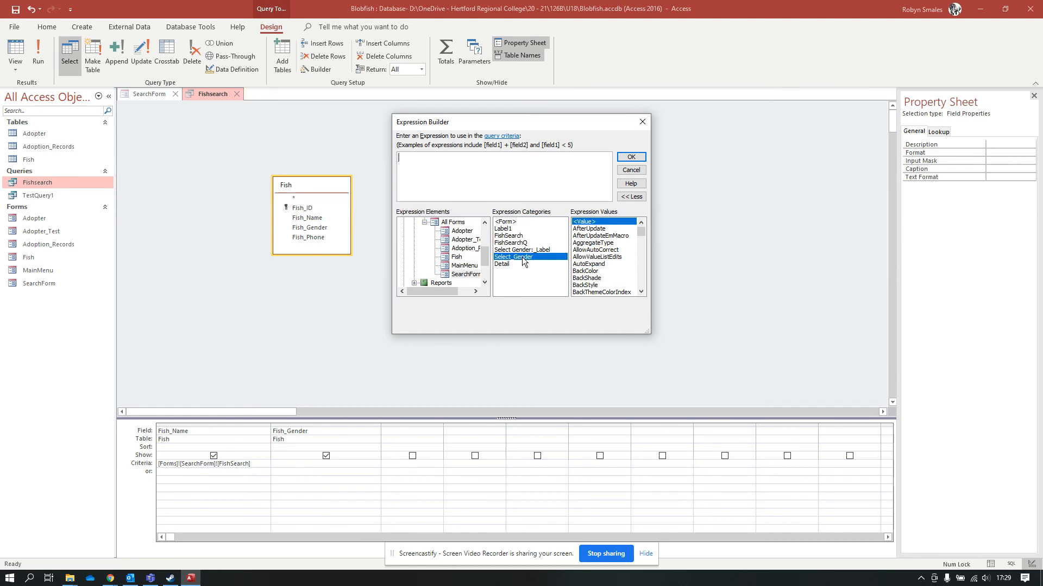
{"action": "left_click", "coordinate": [639, 158]}
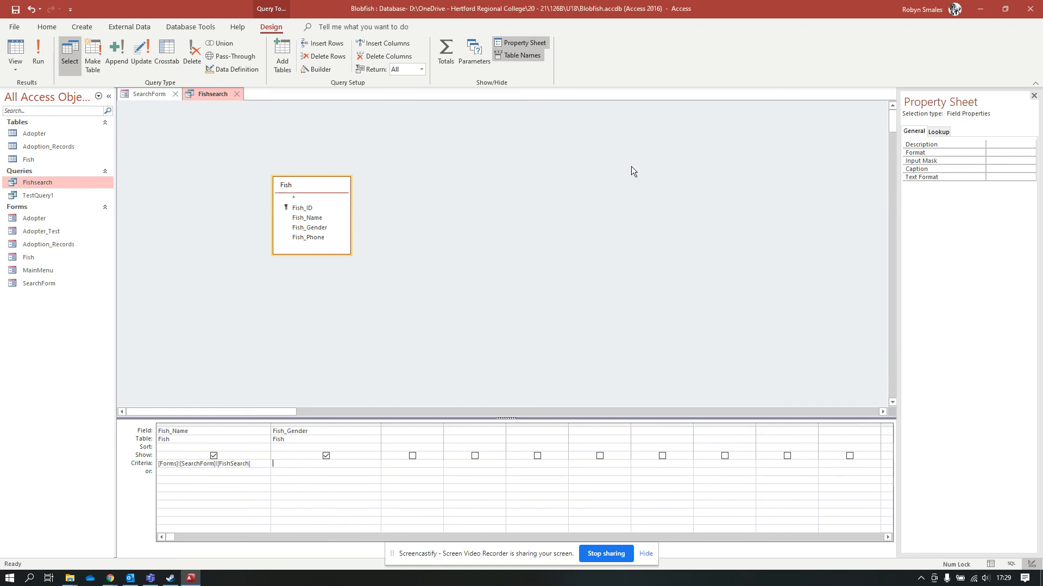
Set the Fish_Gender criterion to [Forms]![SearchForm]![Select_Gender] using the Expression Builder
{"action": "right_click", "coordinate": [318, 464]}
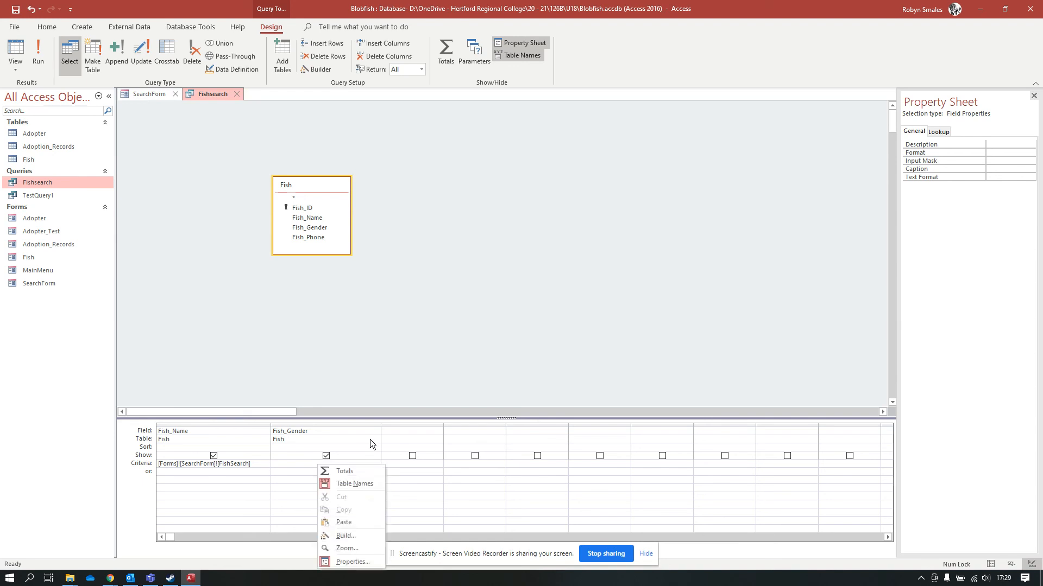
{"action": "left_click", "coordinate": [357, 537]}
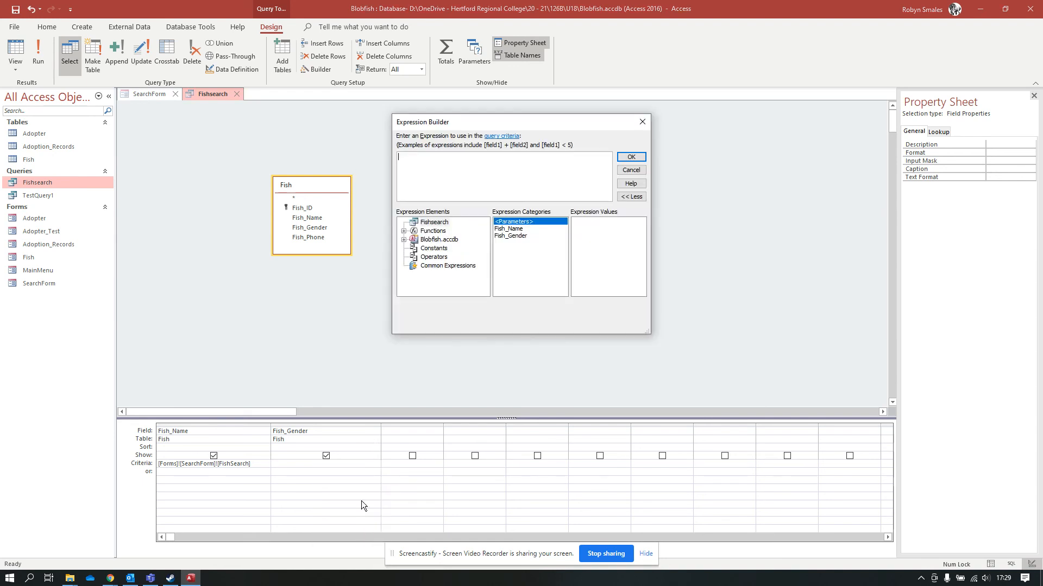
{"action": "left_click", "coordinate": [404, 239]}
{"action": "left_click", "coordinate": [414, 266]}
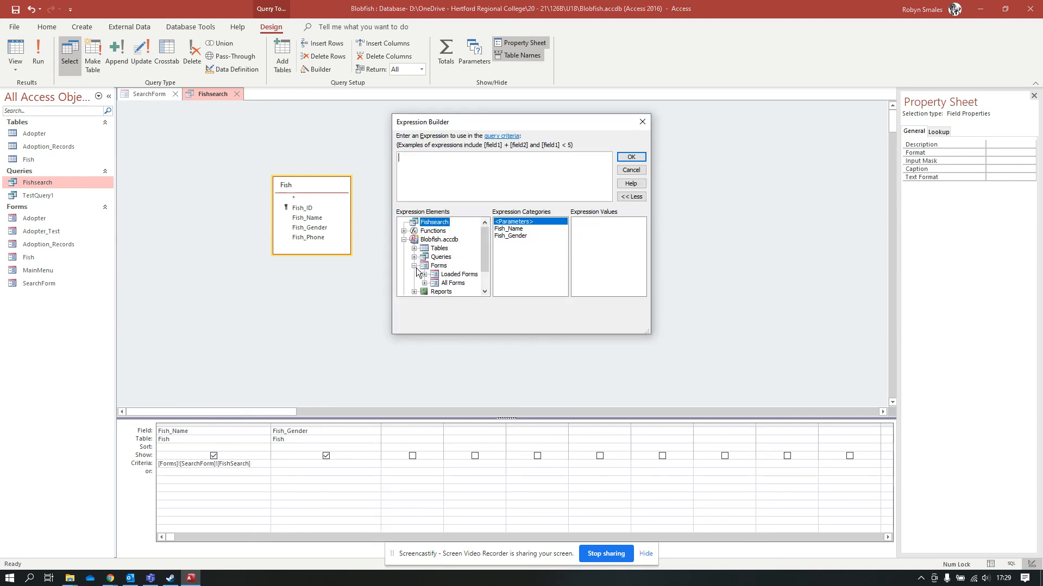
{"action": "left_click", "coordinate": [424, 274]}
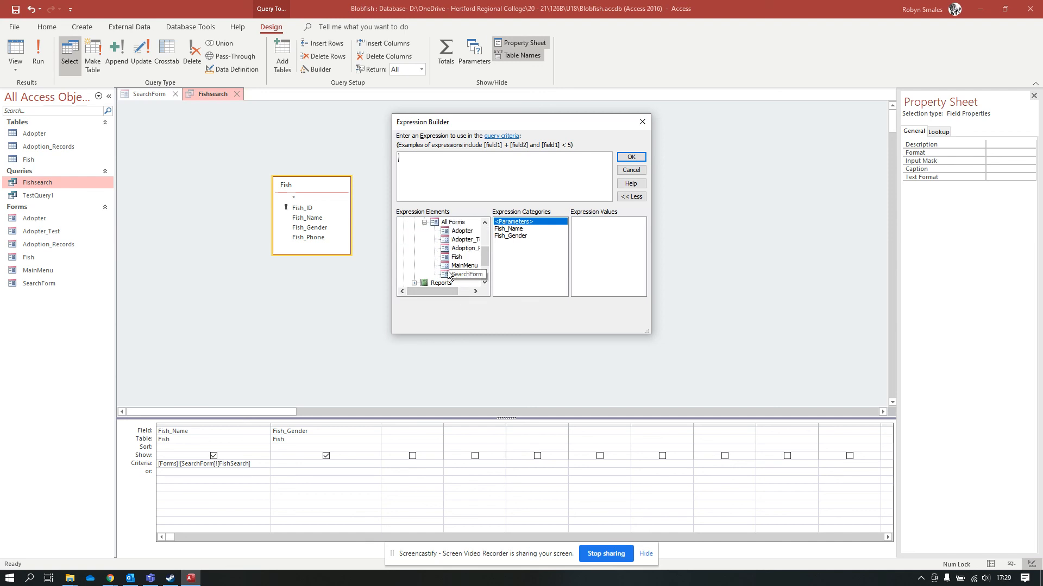
{"action": "left_click", "coordinate": [452, 275]}
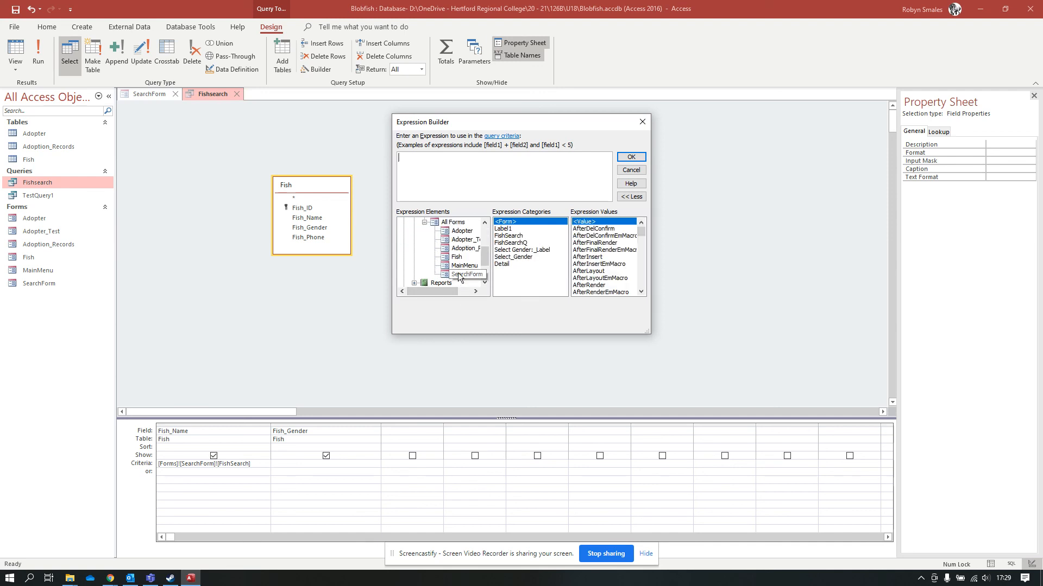
{"action": "left_click", "coordinate": [526, 256]}
{"action": "double_click", "coordinate": [526, 257]}
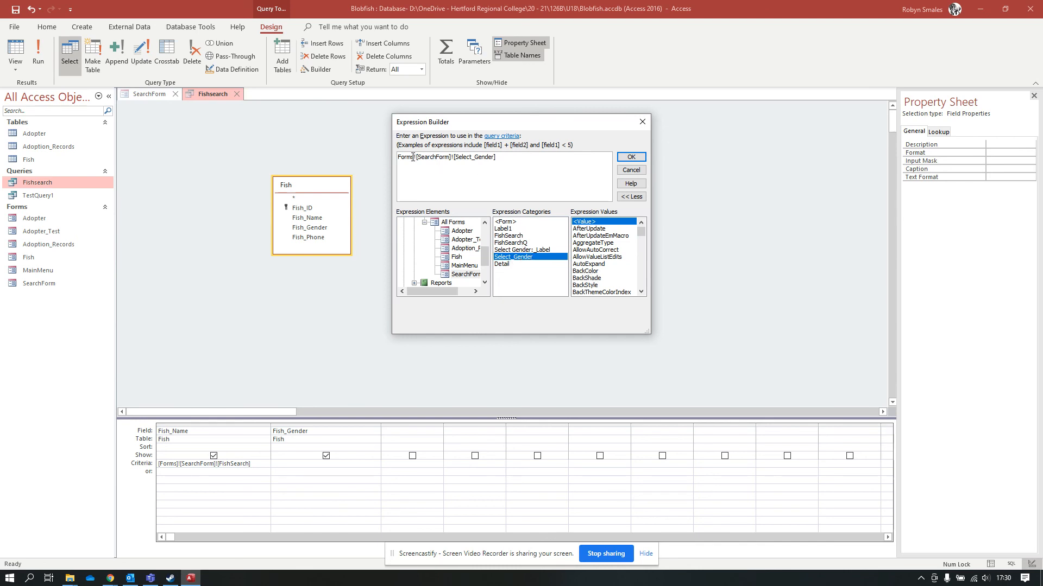
{"action": "left_click_drag", "start_coordinate": [500, 163], "coordinate": [386, 162]}
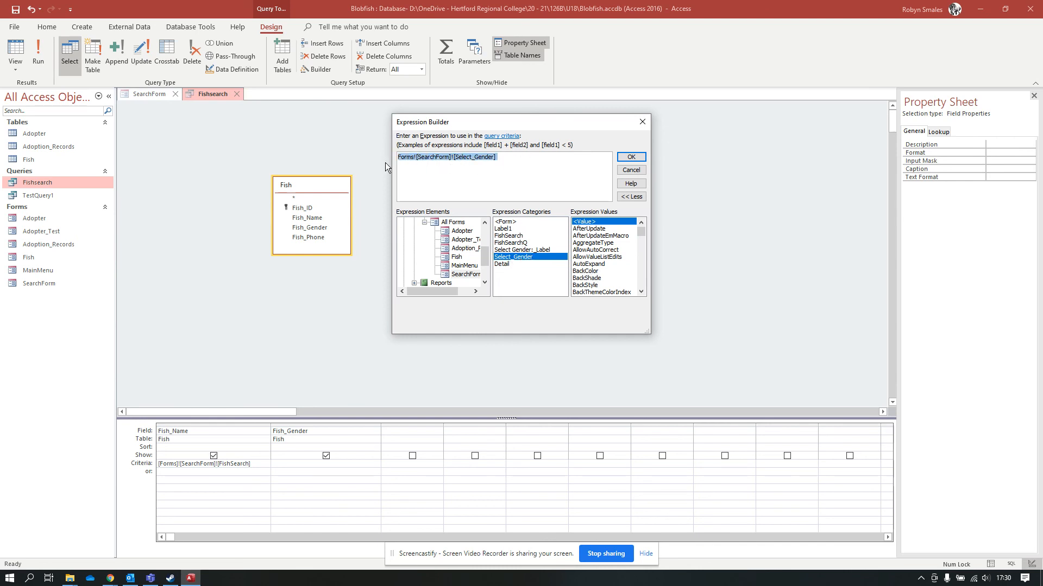
{"action": "left_click", "coordinate": [638, 156]}
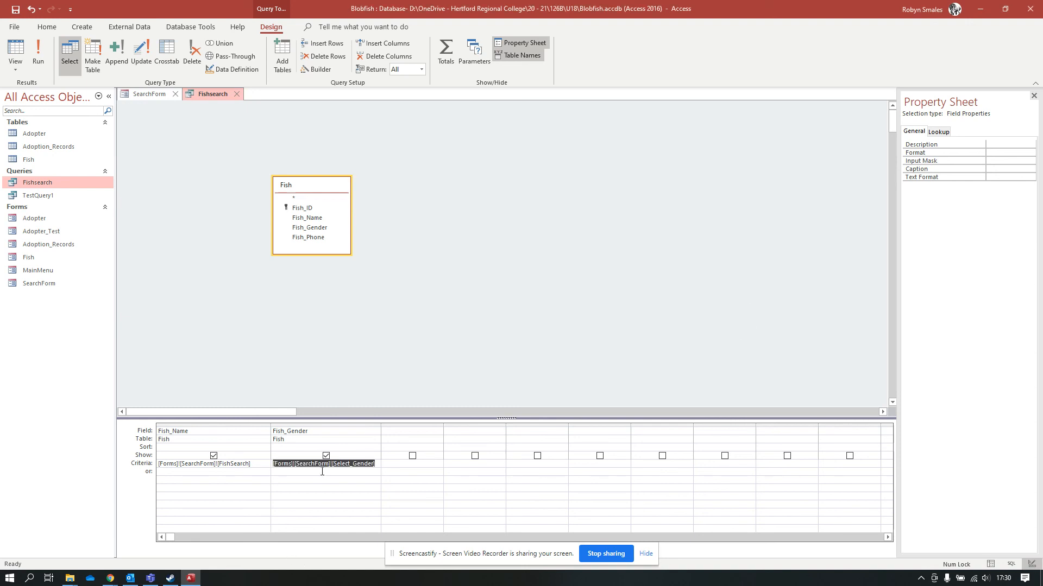
Check the criteria of both fields and close the Fishsearch query to return to SearchForm
{"action": "left_click", "coordinate": [291, 471]}
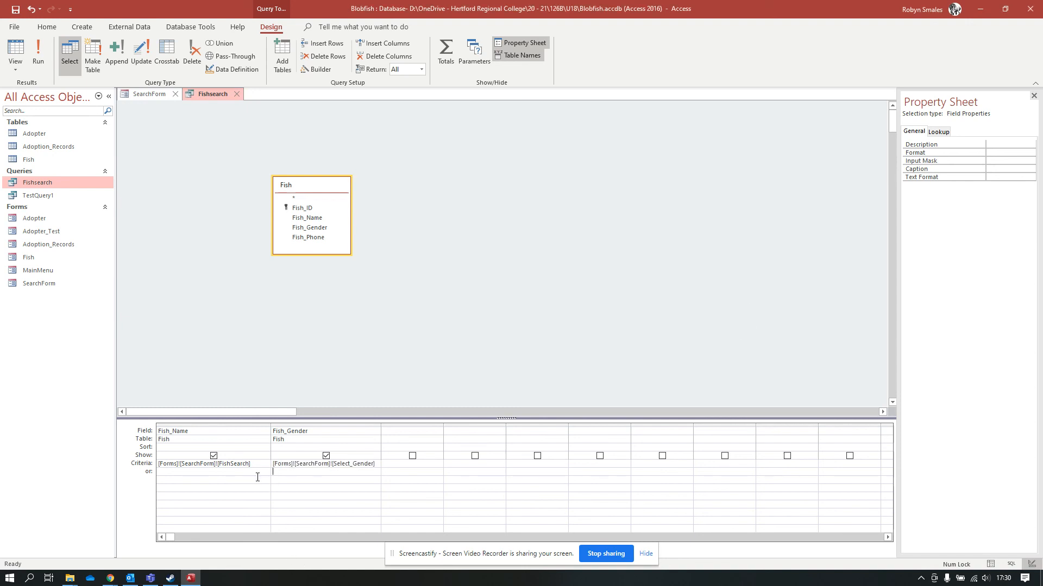
{"action": "left_click", "coordinate": [378, 464]}
{"action": "left_click", "coordinate": [256, 465]}
{"action": "left_click", "coordinate": [239, 95]}
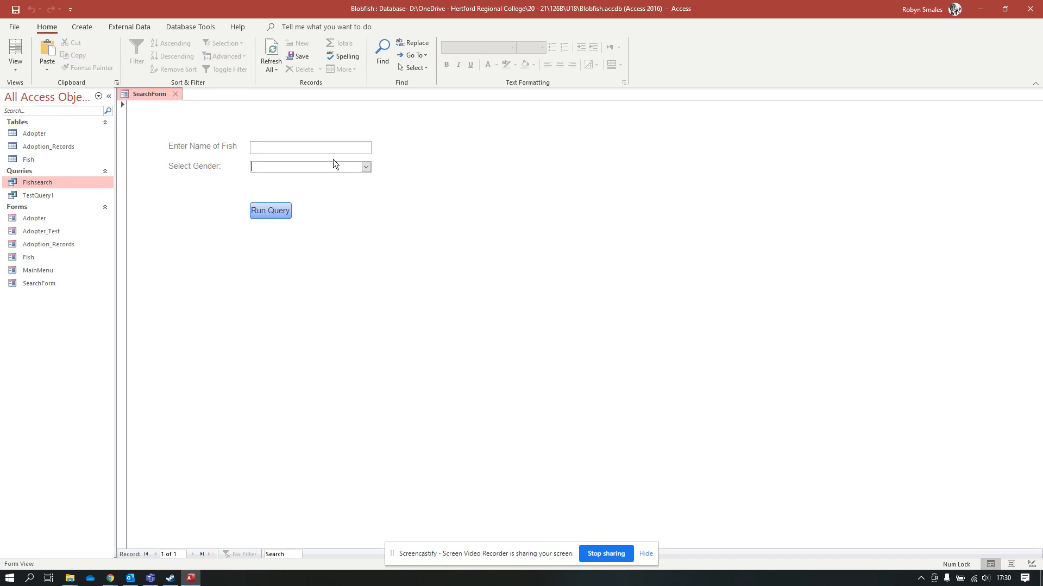
Enter Bob as the fish name, select gender M, and run the query from SearchForm
{"action": "type", "text": "Bob"}
{"action": "key", "text": "Tab"}
{"action": "left_click", "coordinate": [367, 167]}
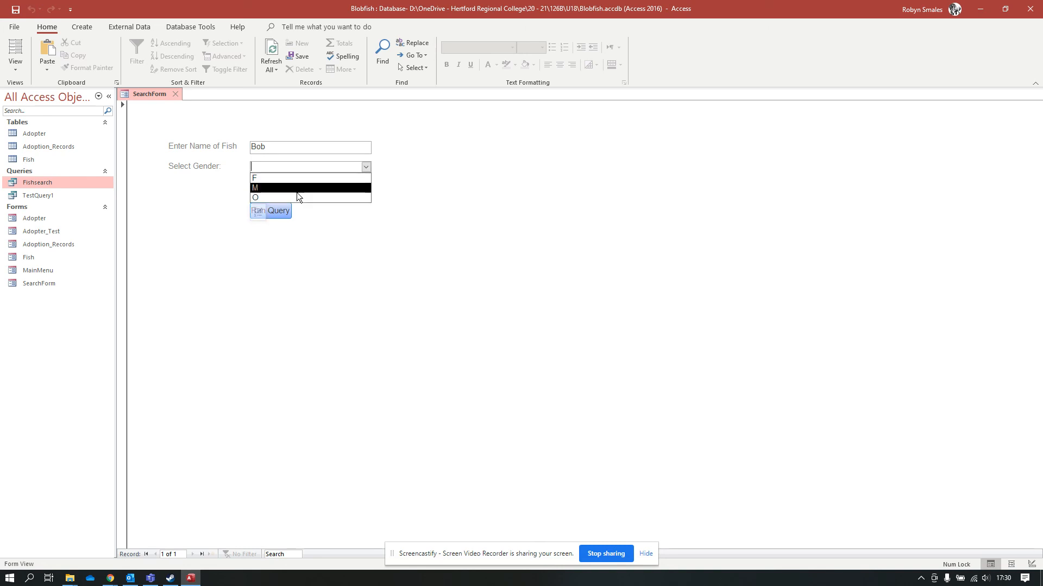
{"action": "left_click", "coordinate": [297, 193]}
{"action": "left_click", "coordinate": [267, 215]}
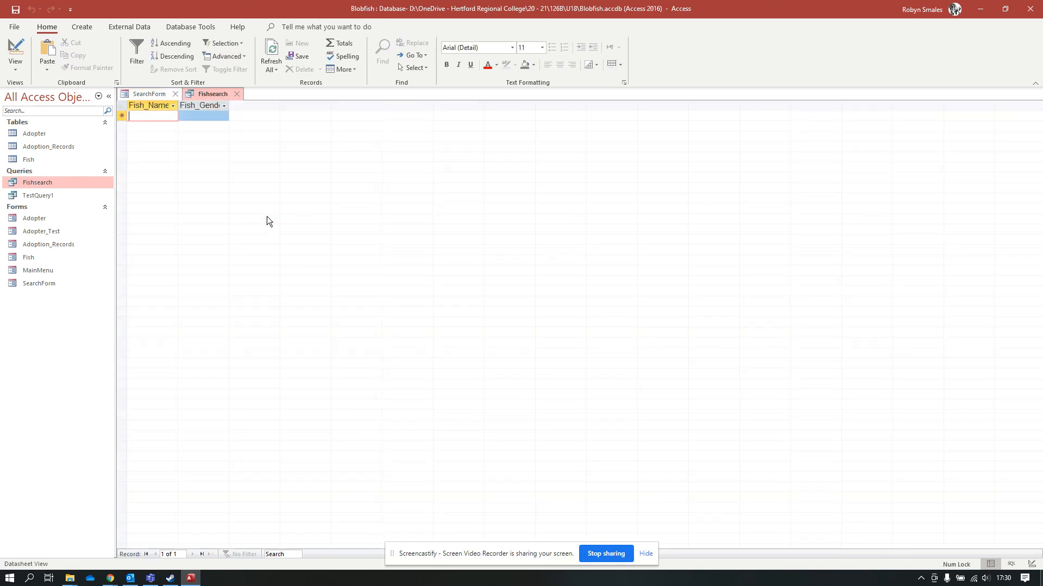